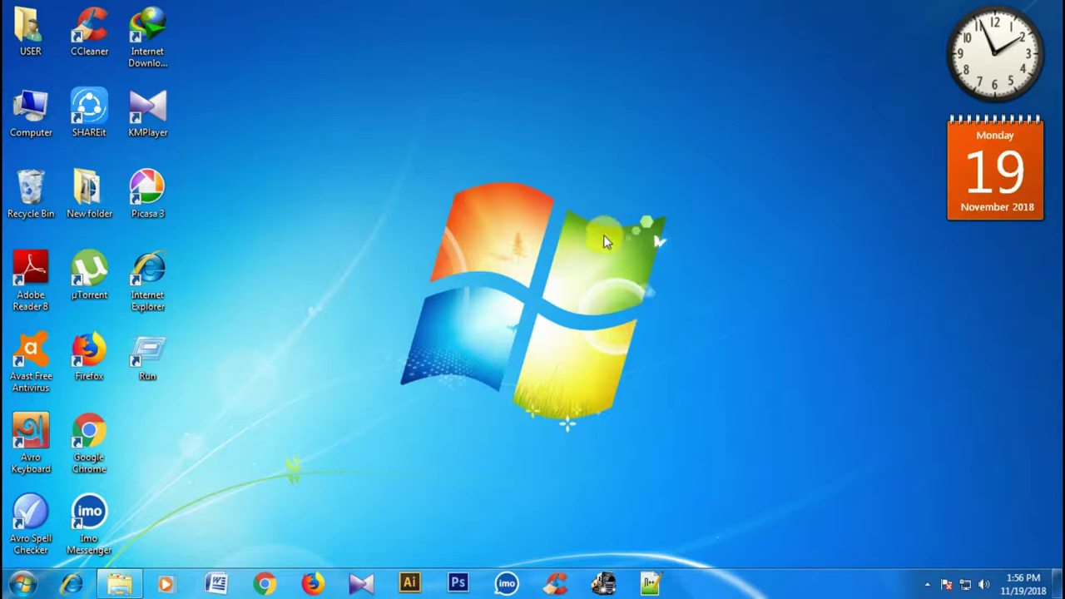
- Refresh the desktop twice
right_click(492, 153)
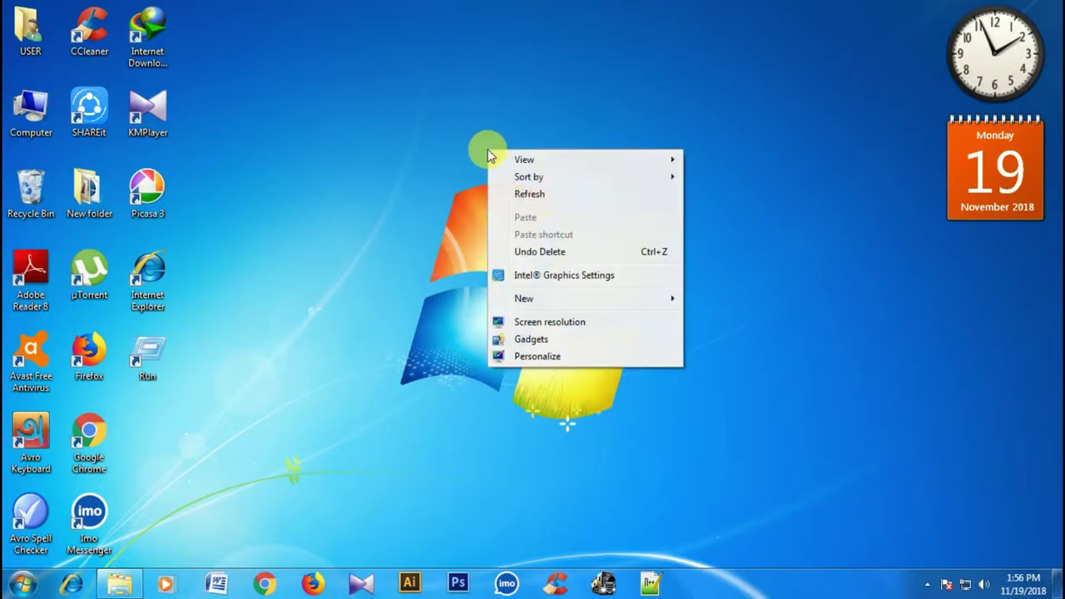
left_click(537, 192)
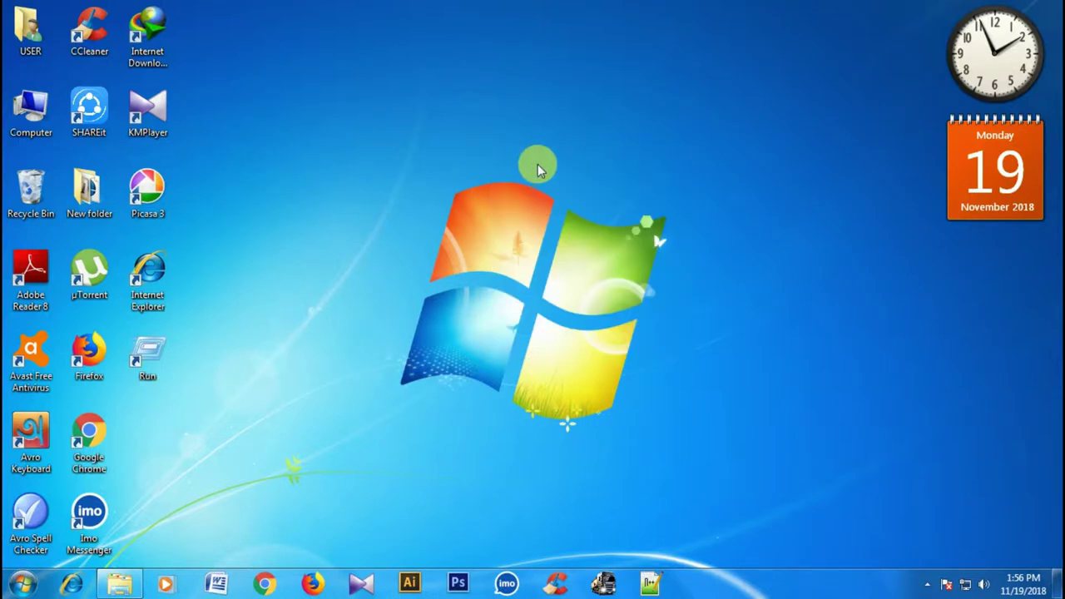
right_click(456, 136)
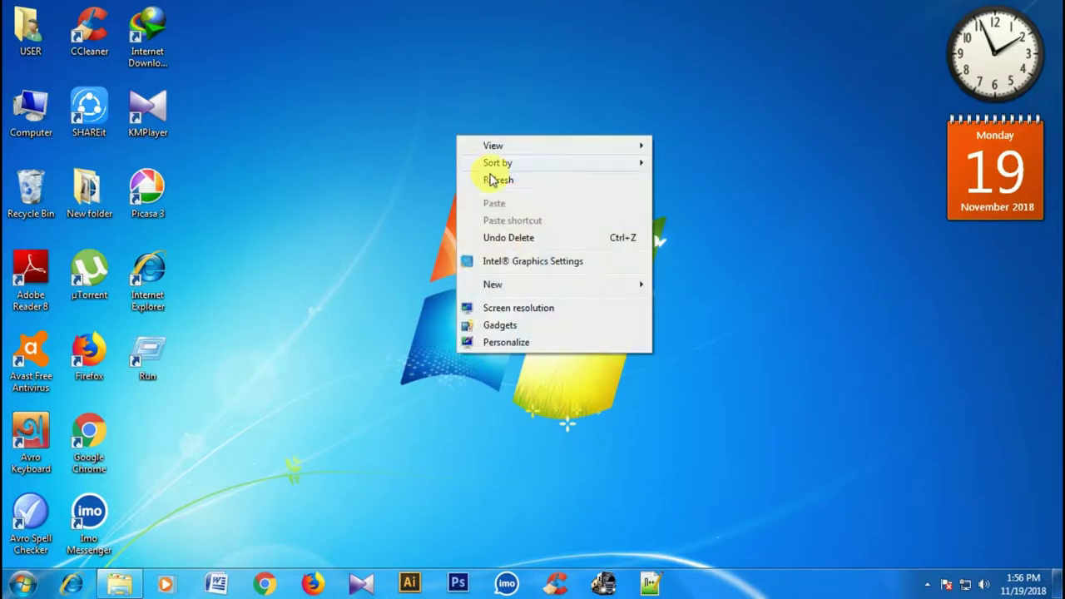
left_click(491, 175)
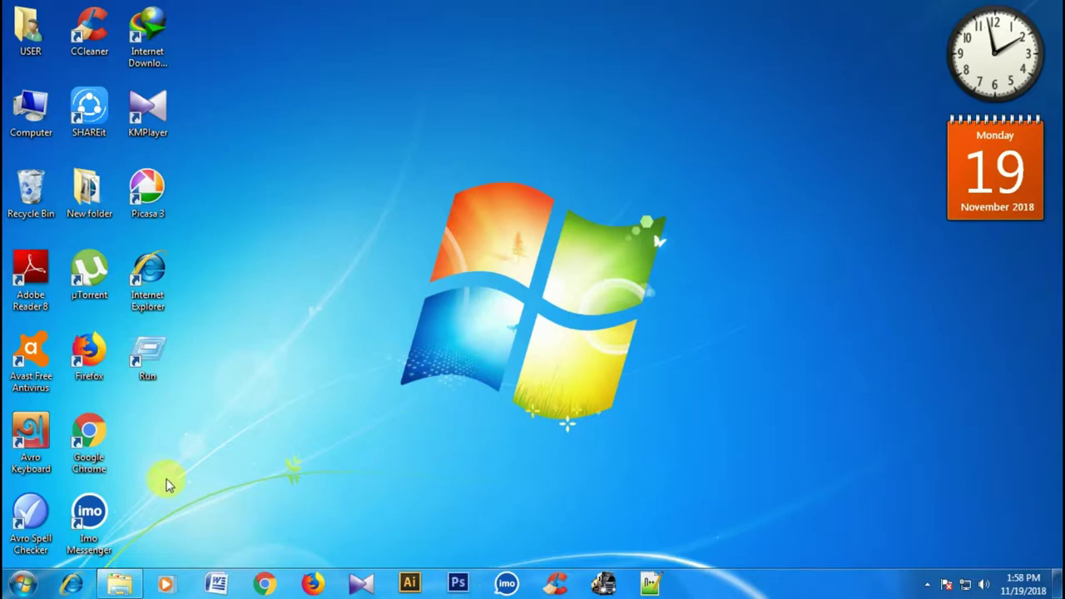
- Open Google Chrome
left_click(265, 583)
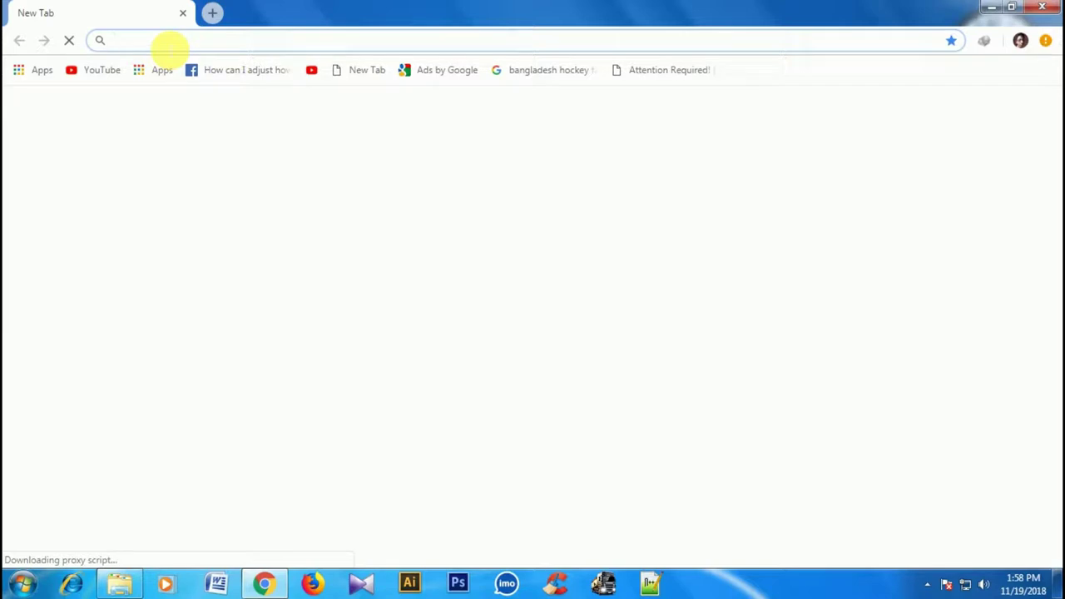
type("www")
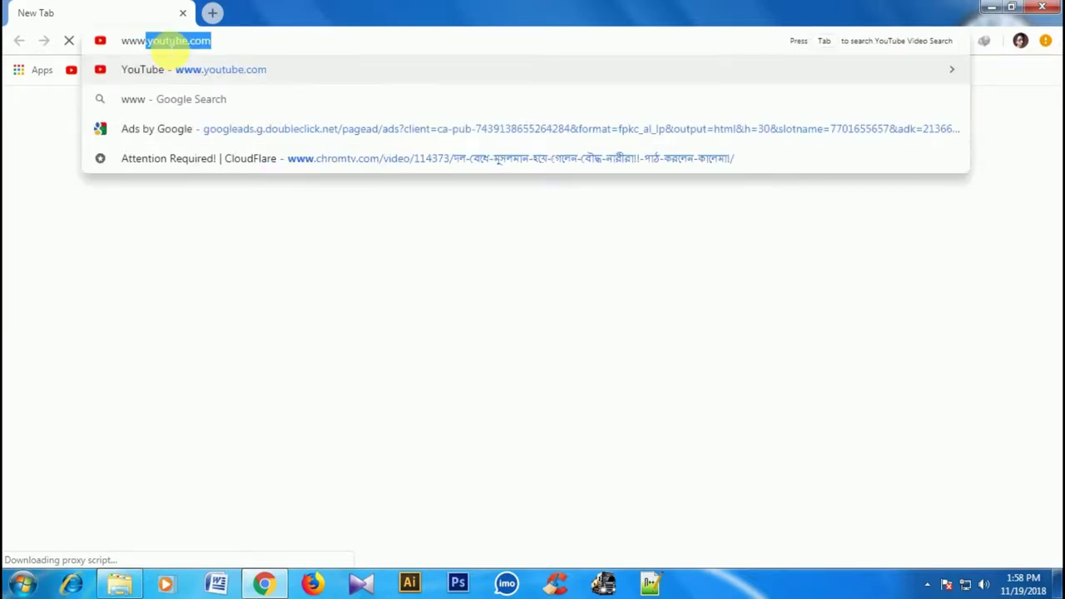
key("BackSpace")
key("BackSpace")
key("BackSpace")
key("BackSpace")
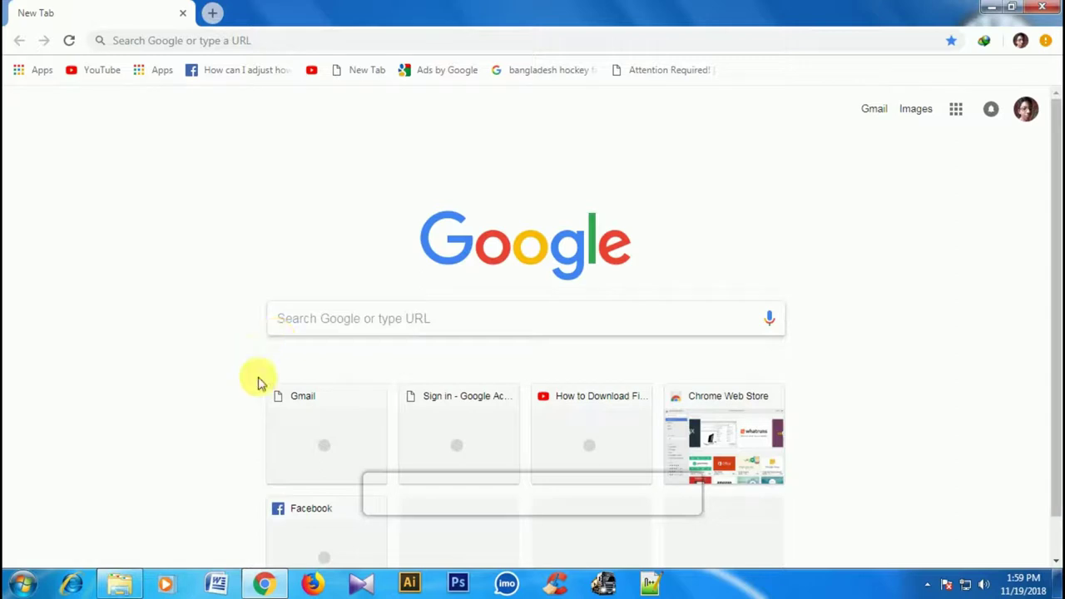
- Search Google for "Filmora"
left_click(402, 322)
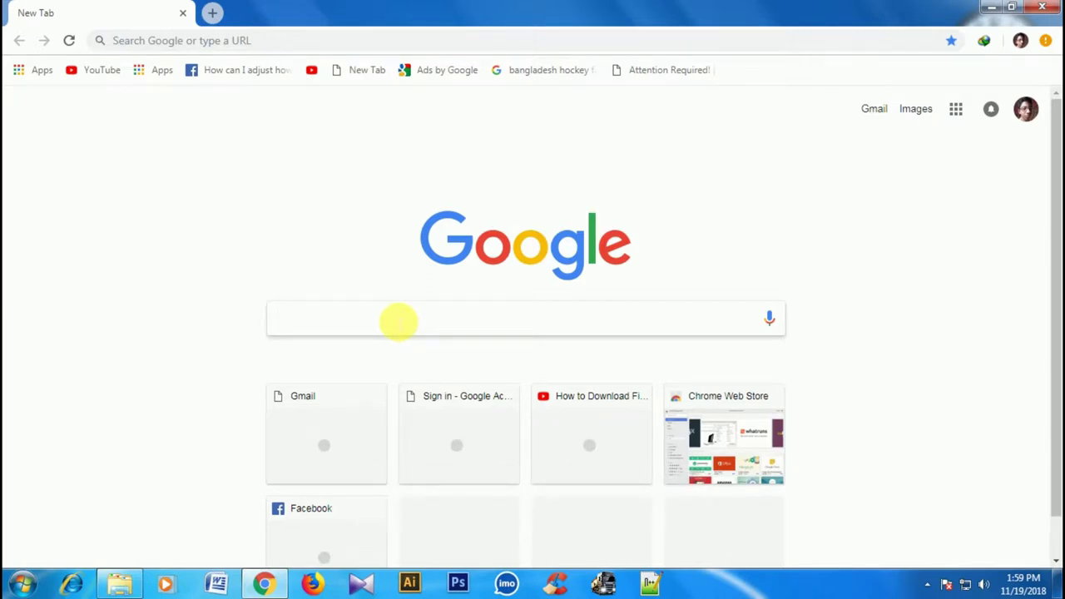
type("Fi")
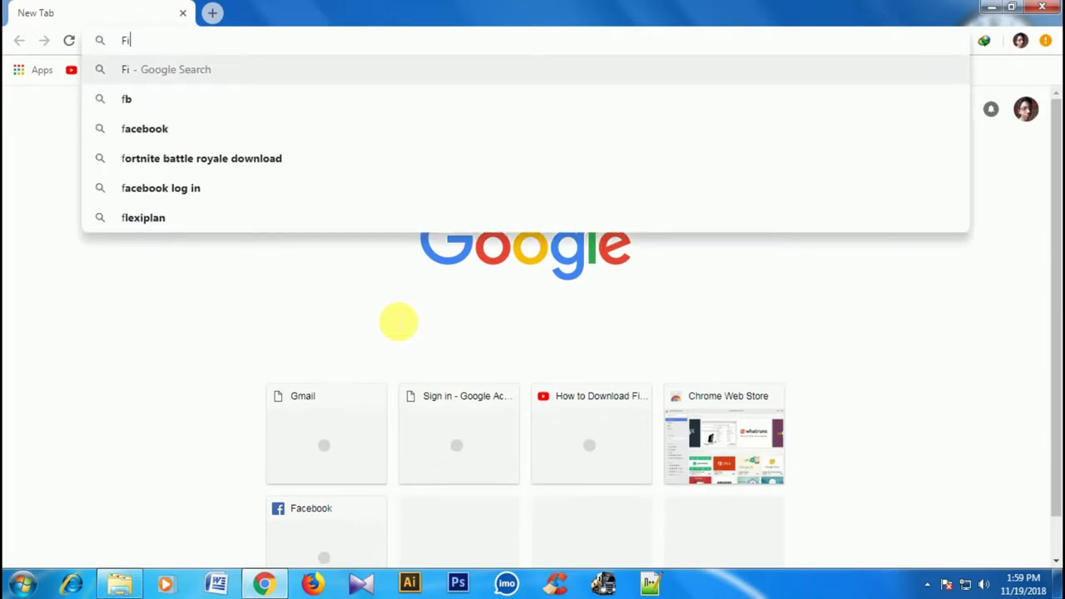
type("lmp")
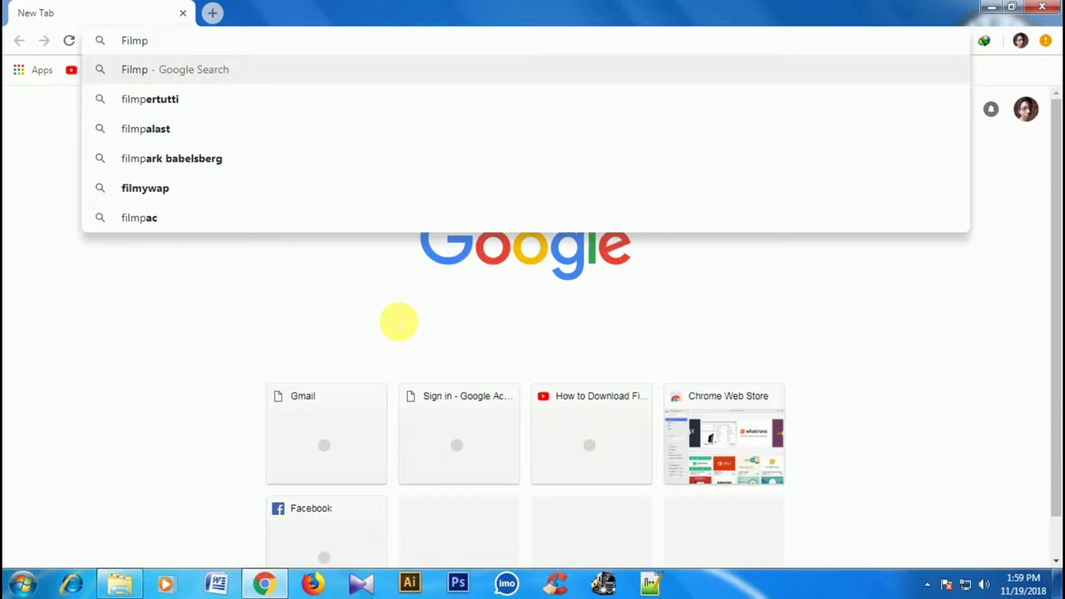
key("BackSpace")
type("ora")
key("Return")
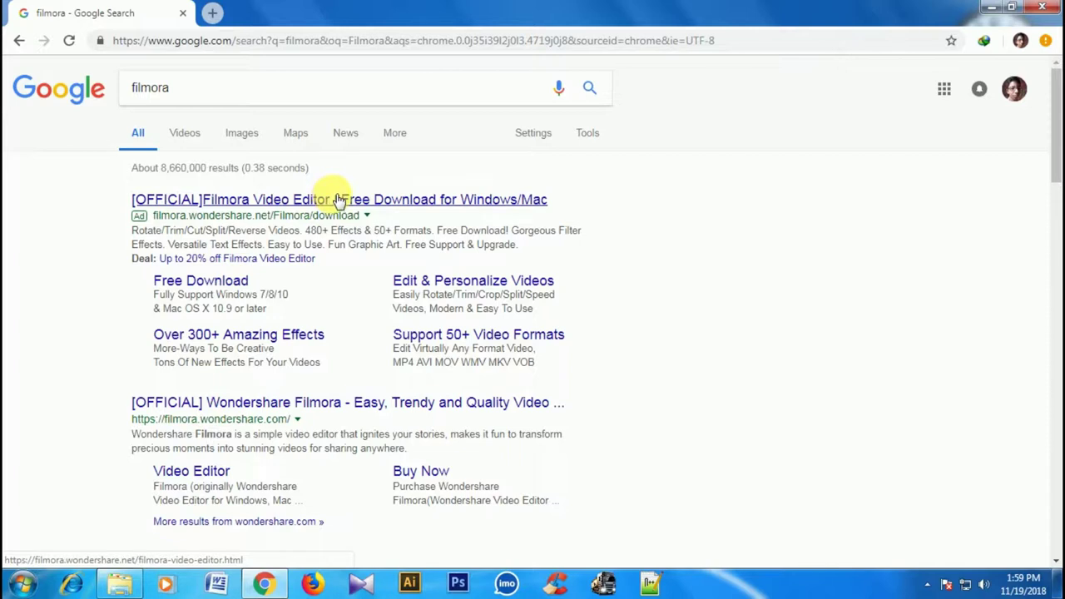
- Open the official filmora.wondershare.com search result and dismiss the iPhone Xs promotion banner
left_click(344, 406)
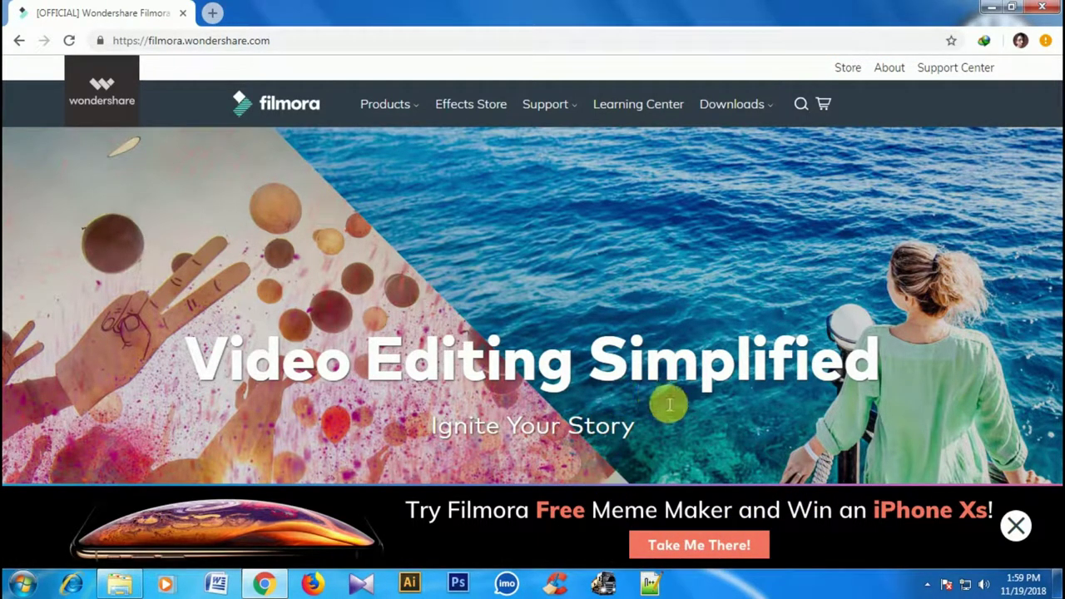
left_click(1015, 529)
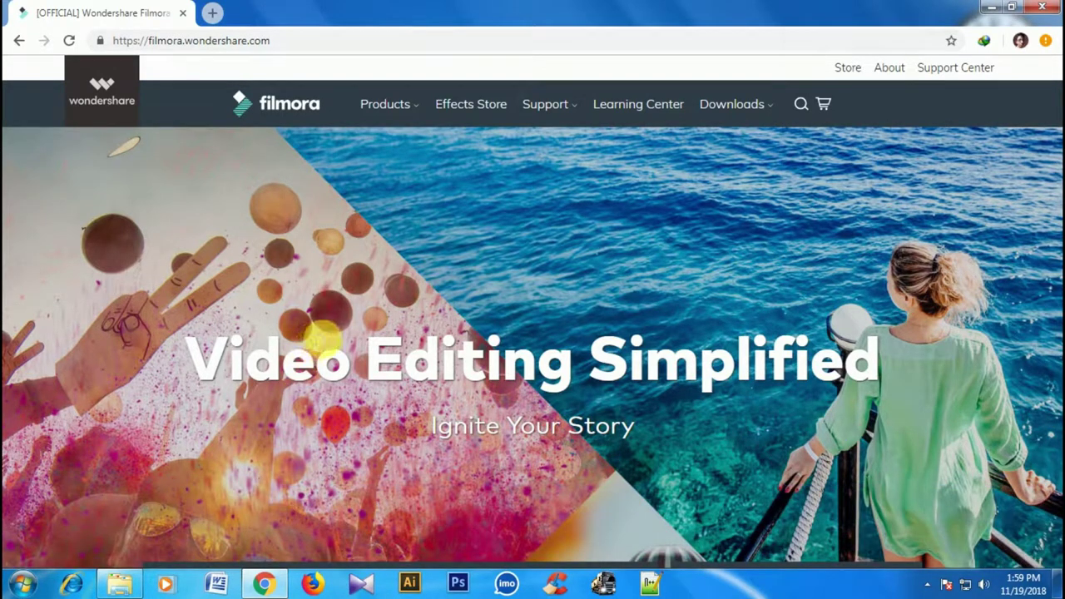
- Examine the Filmora homepage's free trial option, the Effects Store subscription plans and the reviews section
scroll(302, 302, "down", 1)
scroll(305, 293, "down", 4)
scroll(308, 286, "up", 2)
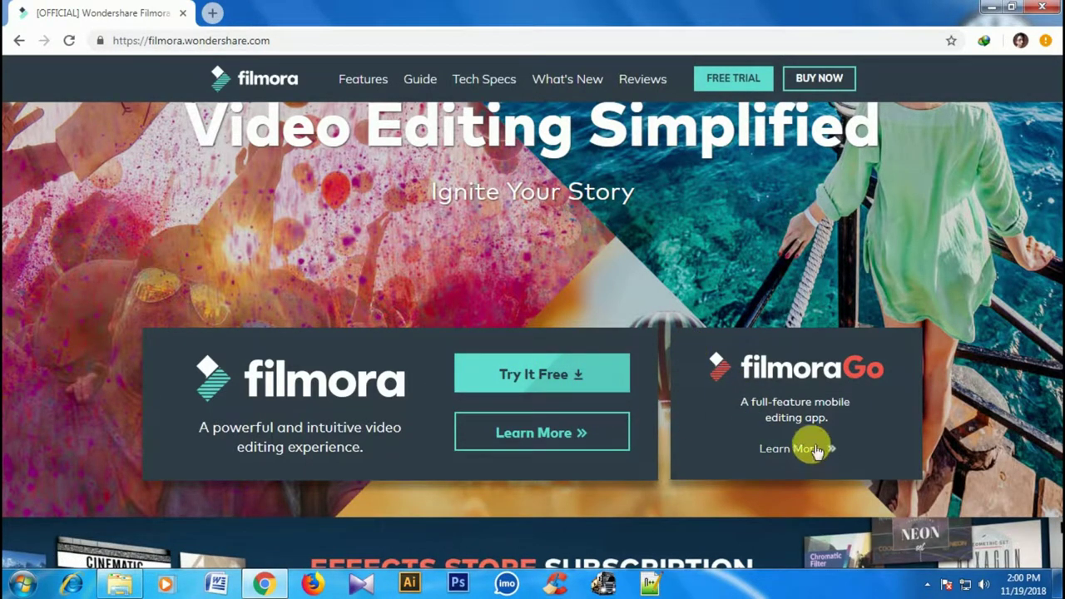
scroll(742, 380, "down", 5)
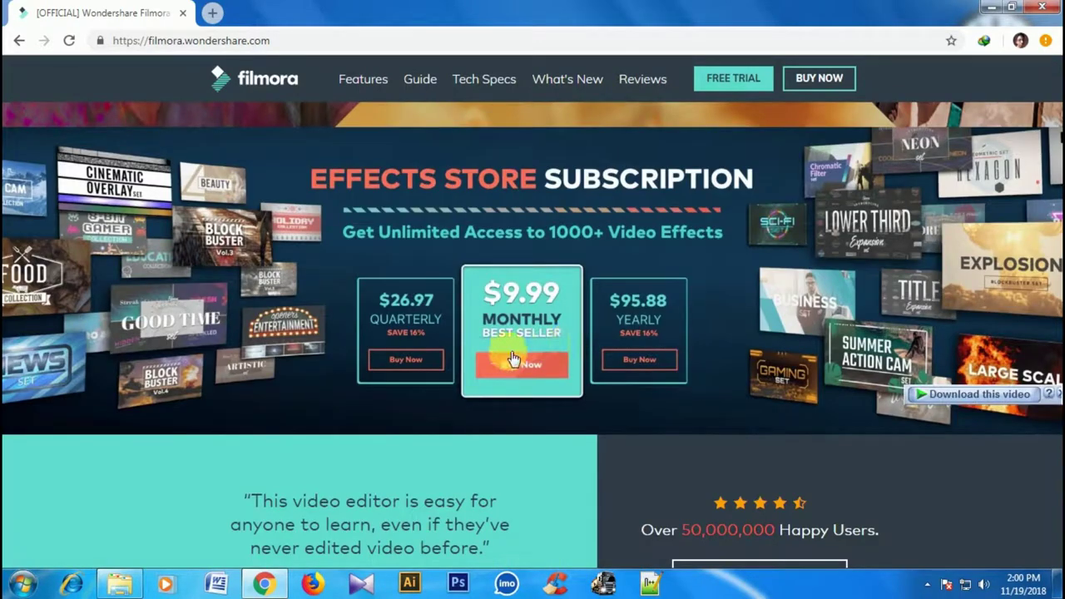
scroll(419, 279, "up", 2)
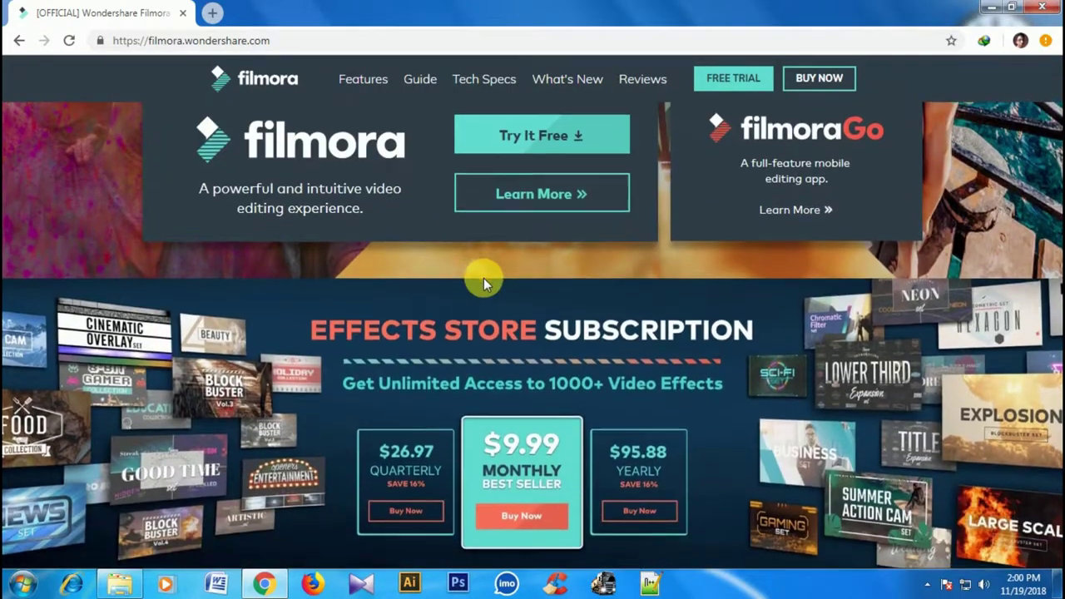
scroll(483, 284, "down", 1)
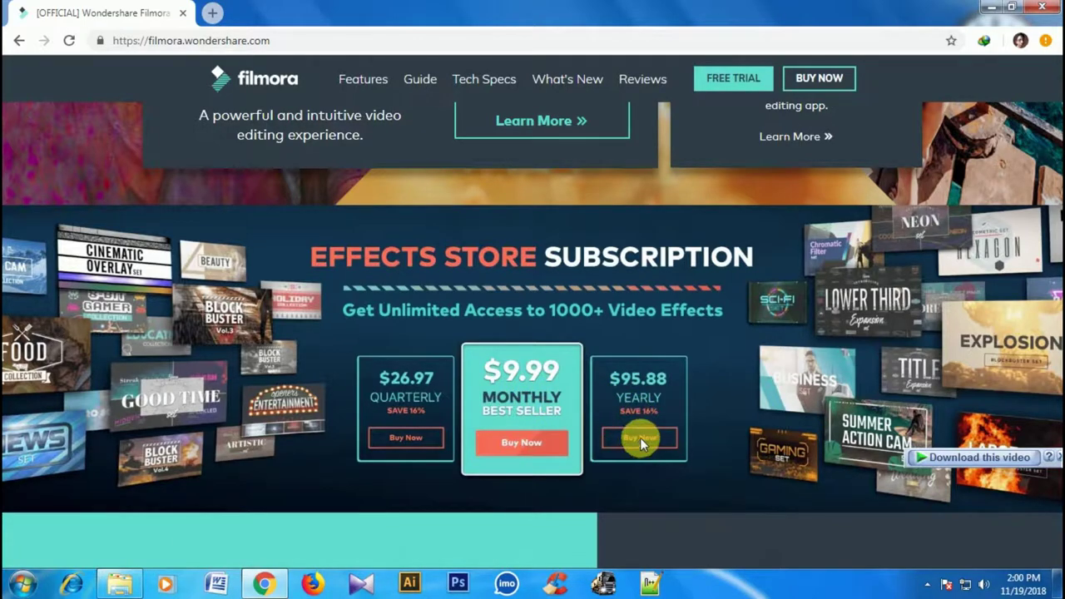
scroll(446, 360, "up", 7)
scroll(446, 356, "down", 3)
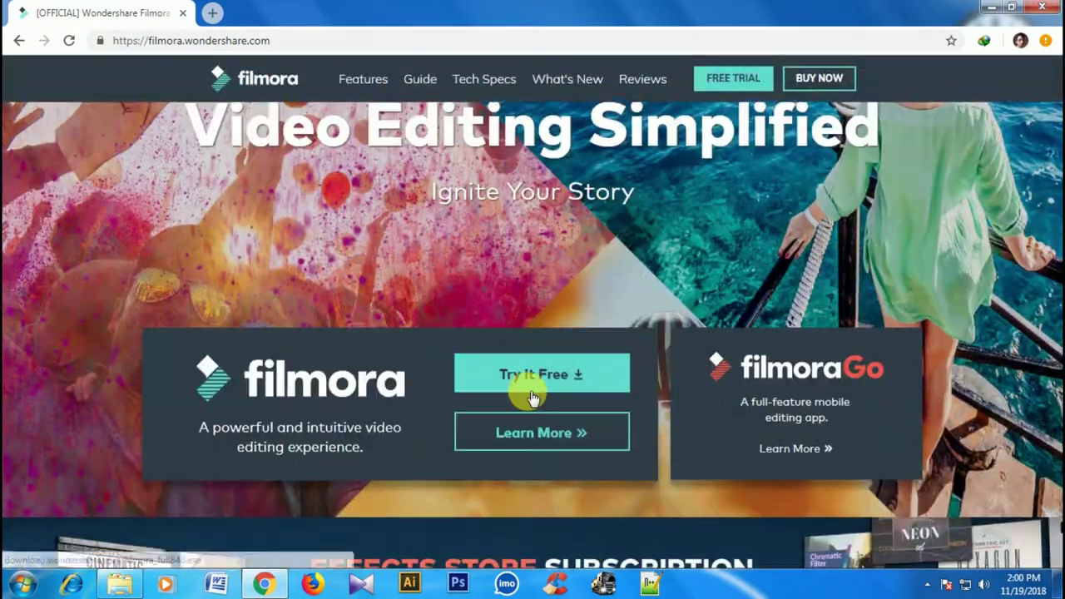
scroll(430, 317, "down", 1)
scroll(545, 299, "down", 5)
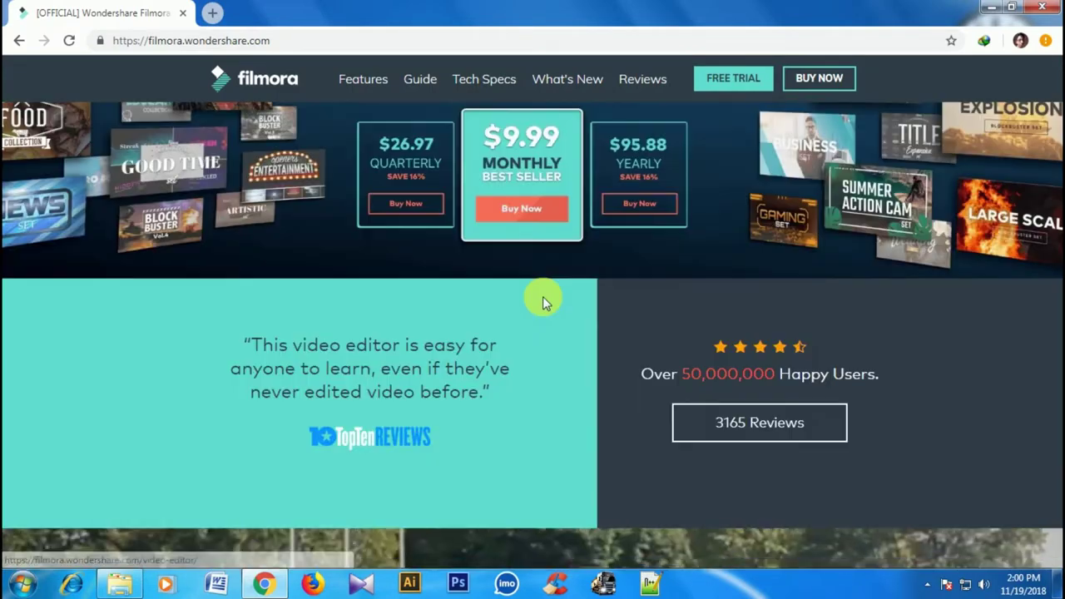
scroll(543, 297, "down", 2)
scroll(542, 296, "up", 2)
scroll(552, 303, "down", 6)
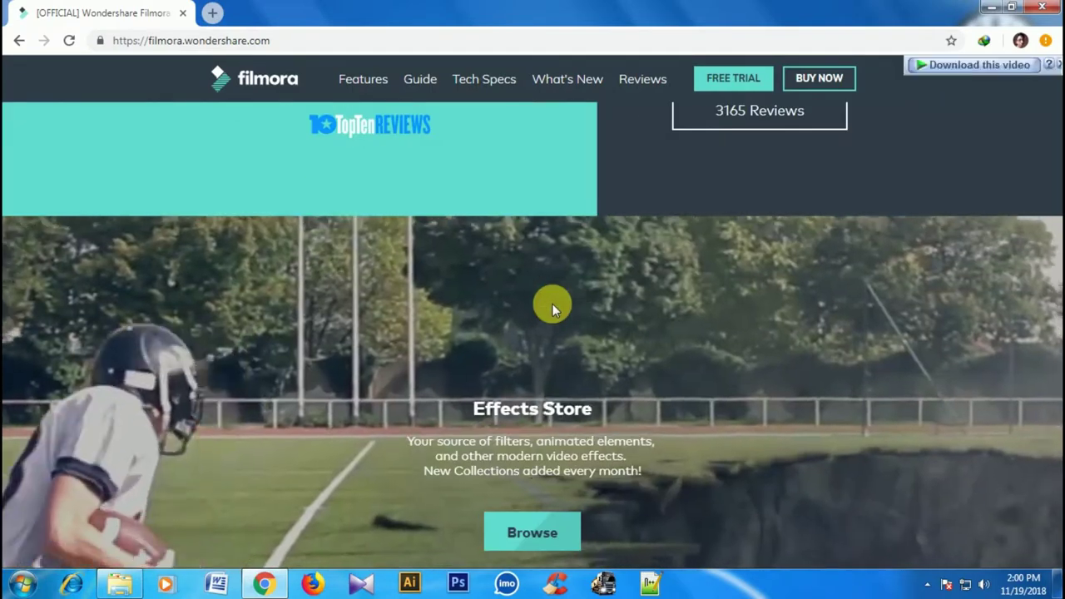
scroll(506, 325, "up", 12)
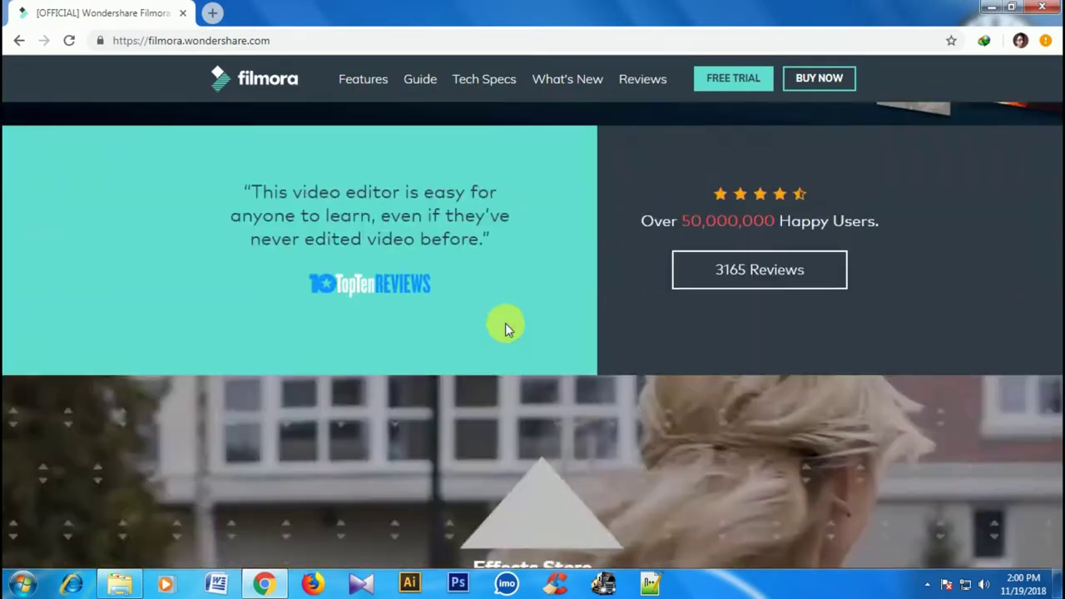
scroll(514, 330, "down", 3)
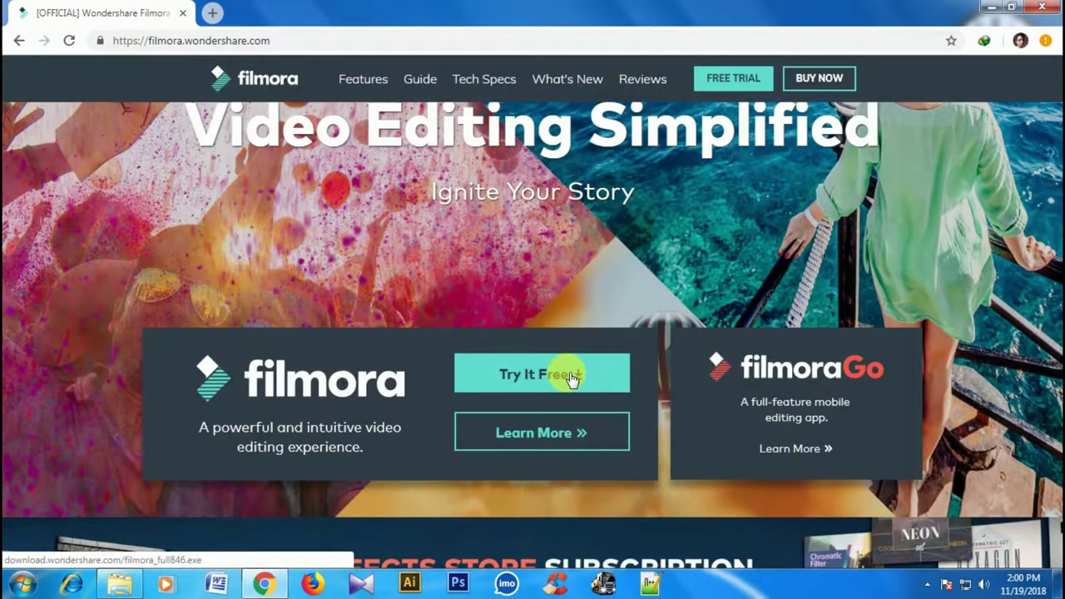
- Return to the search results and open the sponsored Filmora Video Editor free download page
key("alt+Left")
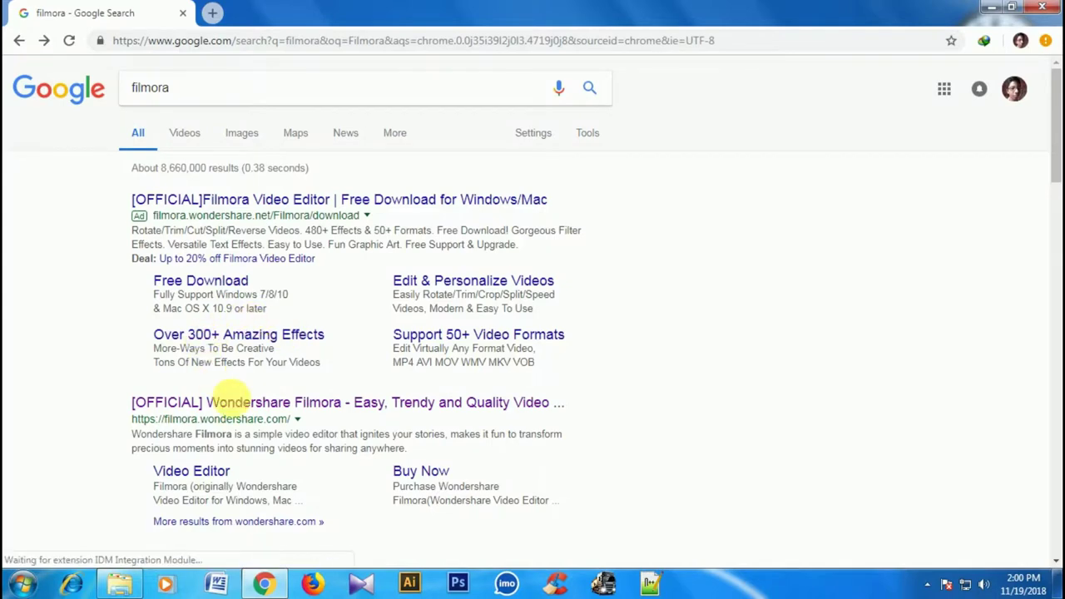
left_click(204, 200)
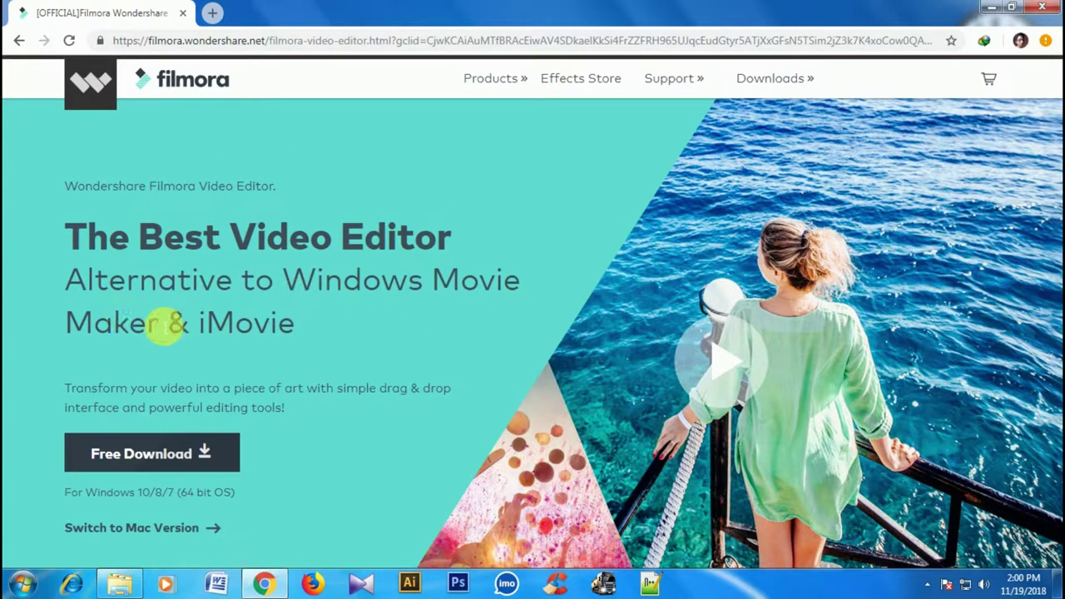
- Examine the page's feature sections and its Windows and Mac download options, and leave the browser
scroll(313, 316, "down", 3)
scroll(319, 309, "down", 15)
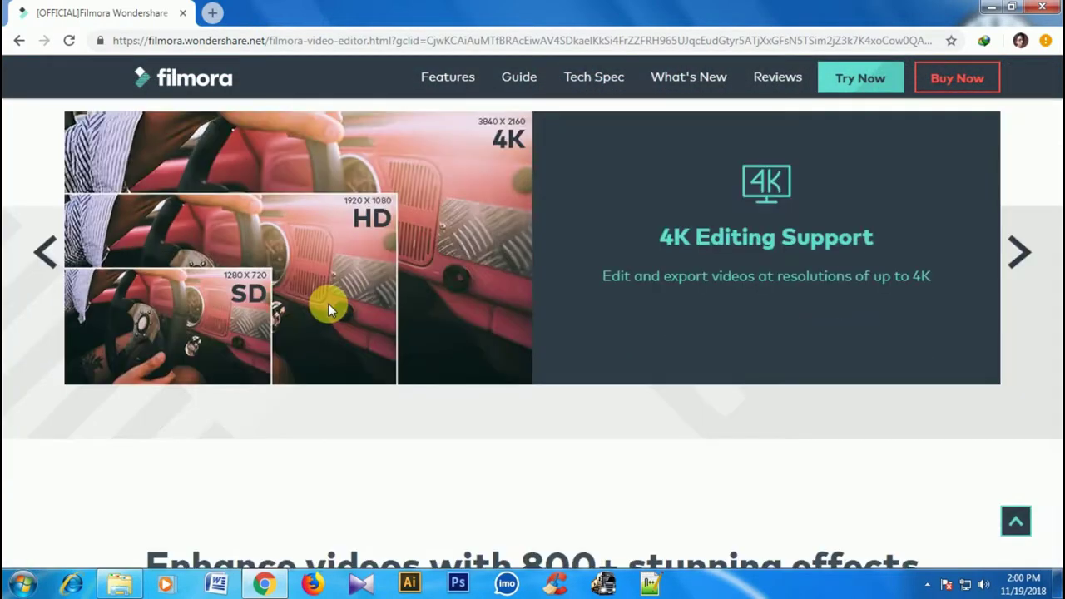
scroll(329, 309, "up", 3)
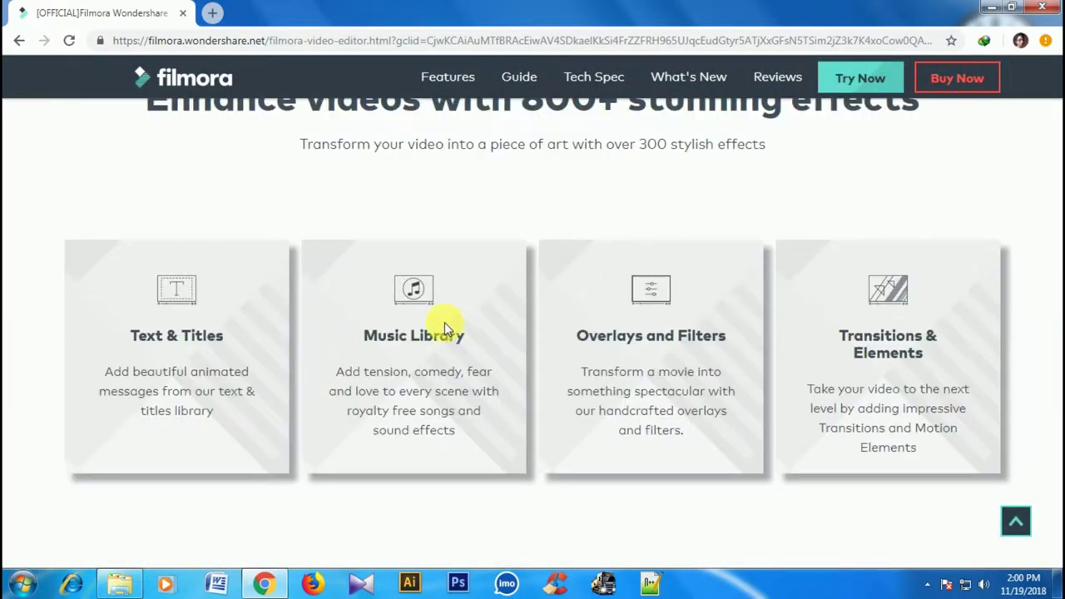
scroll(385, 335, "up", 15)
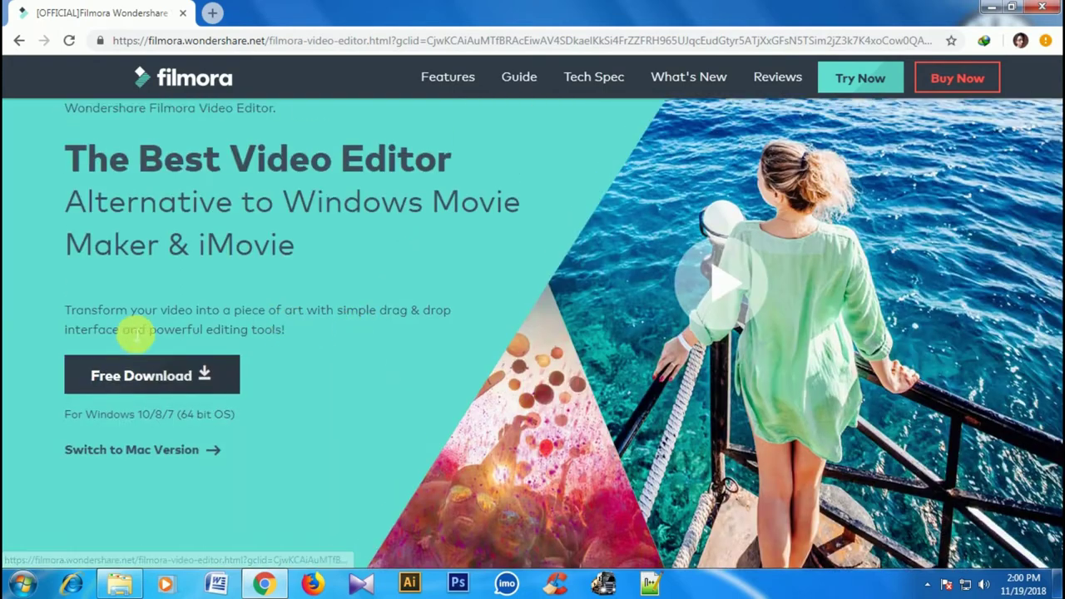
left_click(79, 451)
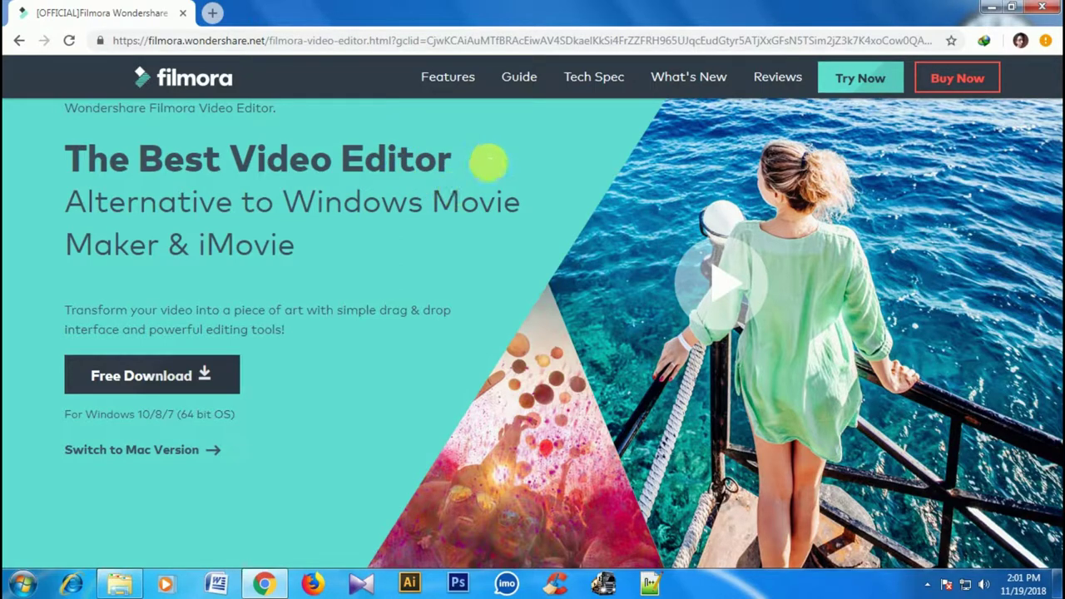
key("alt+Left")
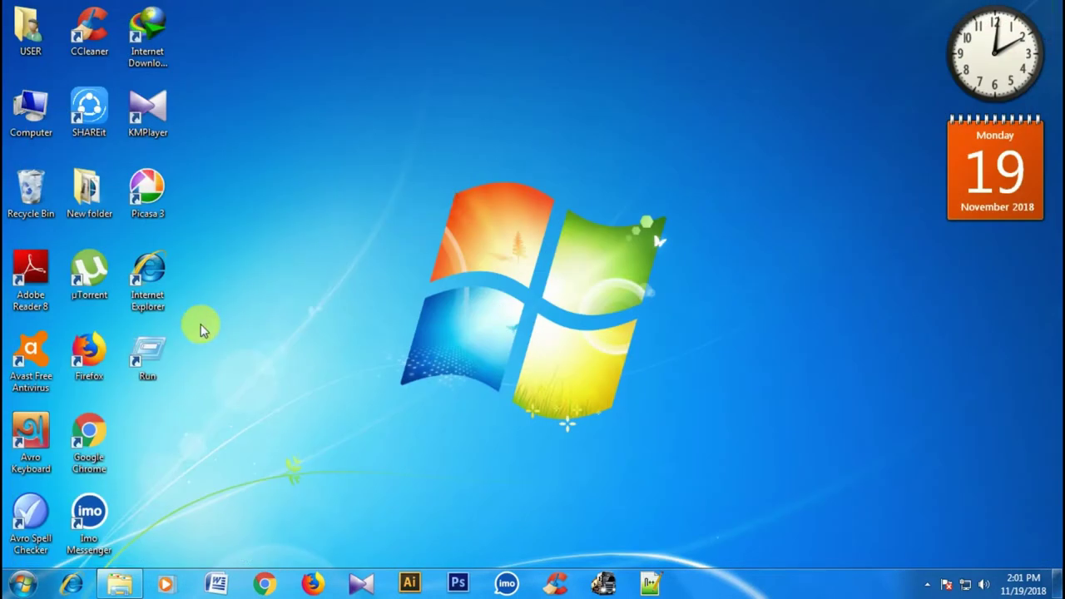
- Open the "GTA 5 chrome" folder on drive F in Windows Explorer and run the filmora-idco_setup_full1901 installer
left_click(121, 585)
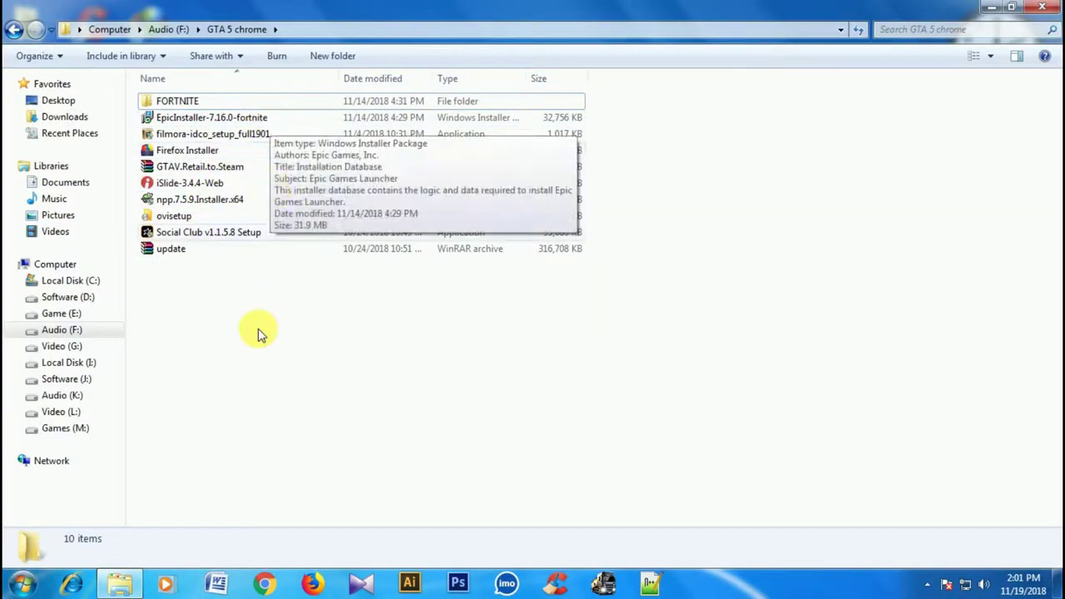
mouse_move(274, 135)
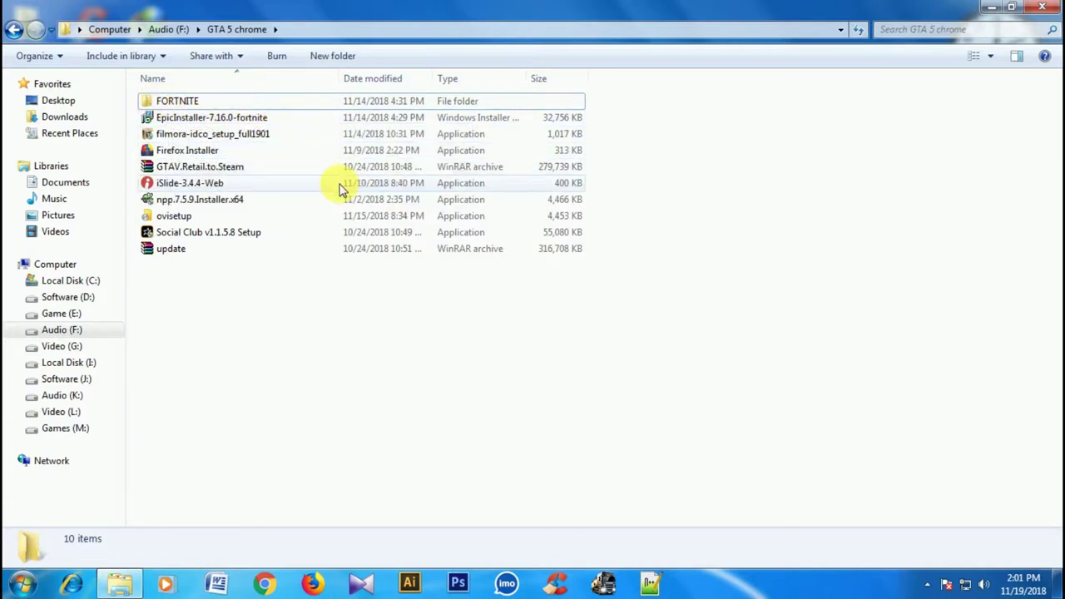
left_click(297, 135)
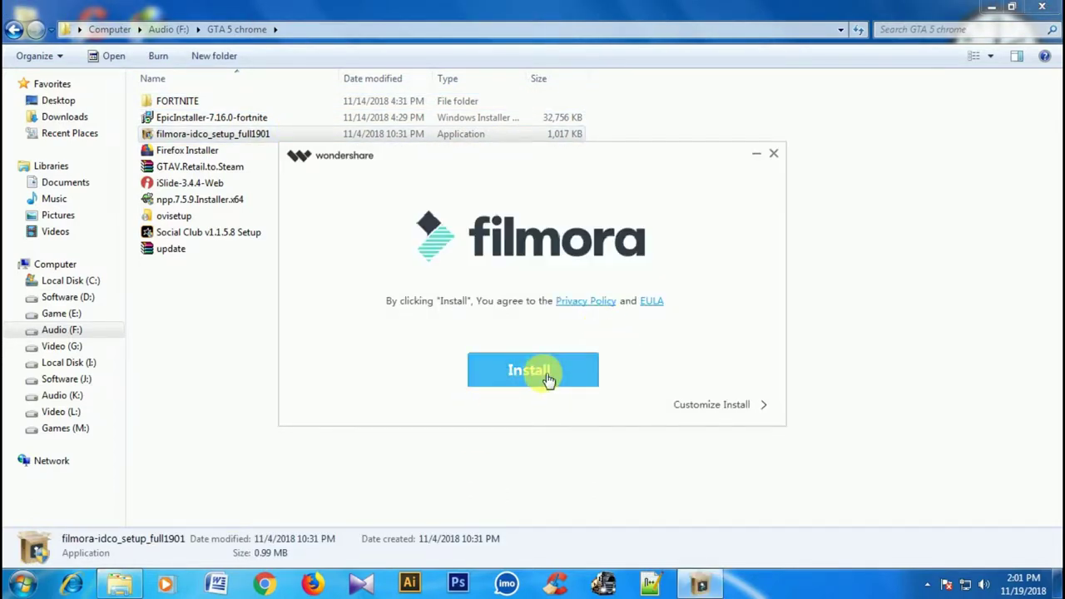
- Install Filmora with the default settings, agree to overwrite the existing installation, and start the program from the finished installer
left_click(548, 379)
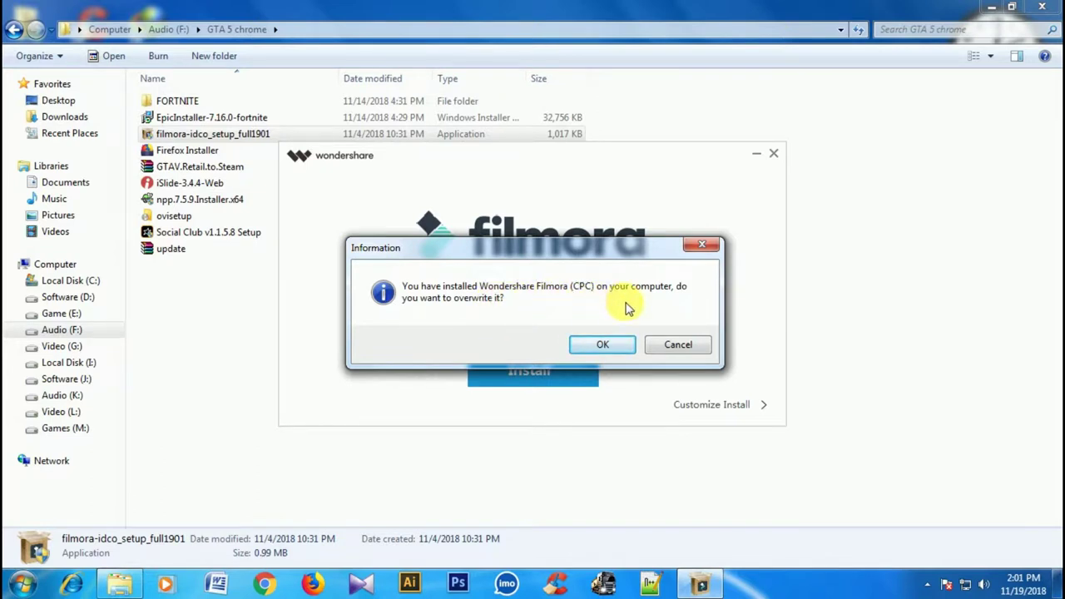
left_click(689, 348)
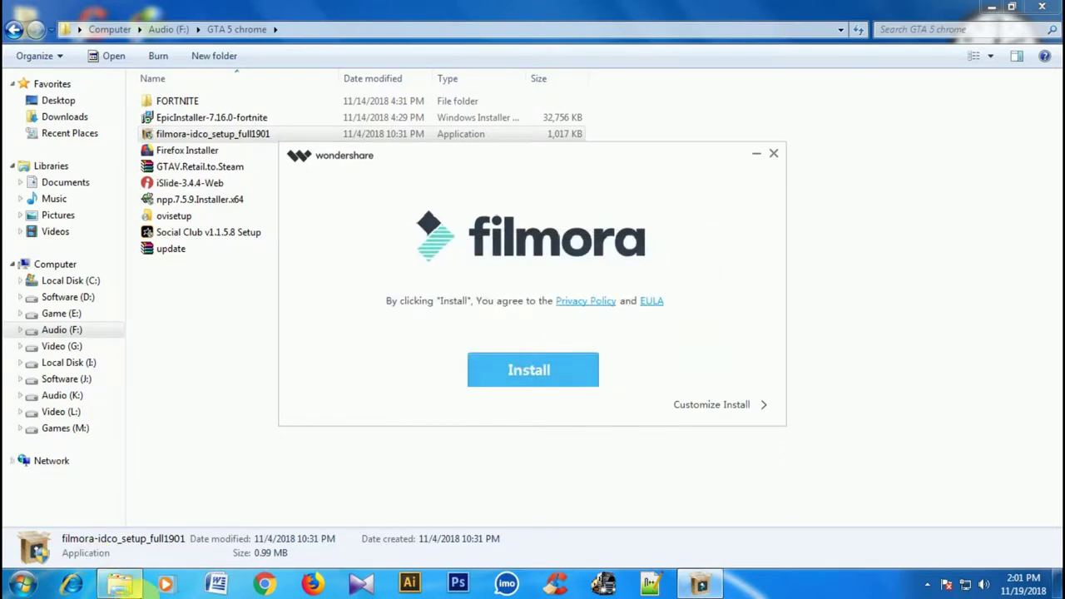
left_click(529, 364)
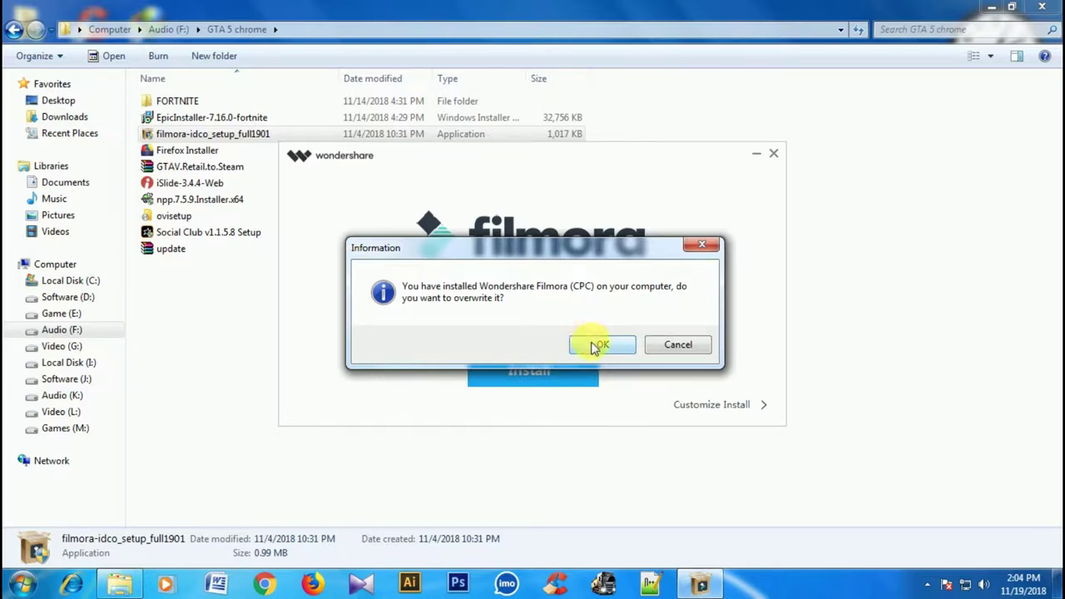
left_click(596, 347)
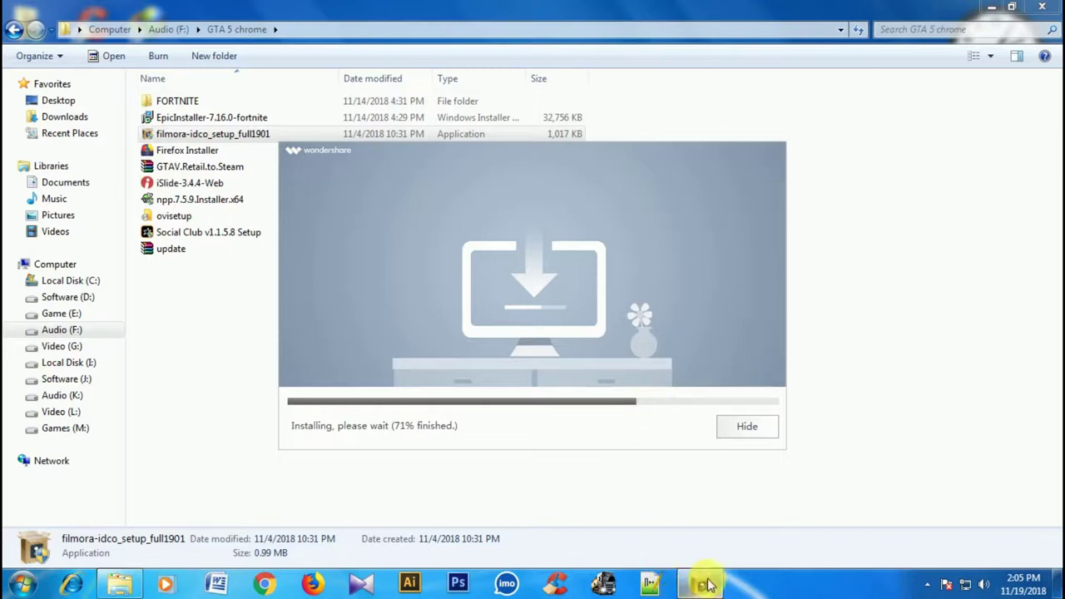
mouse_move(699, 584)
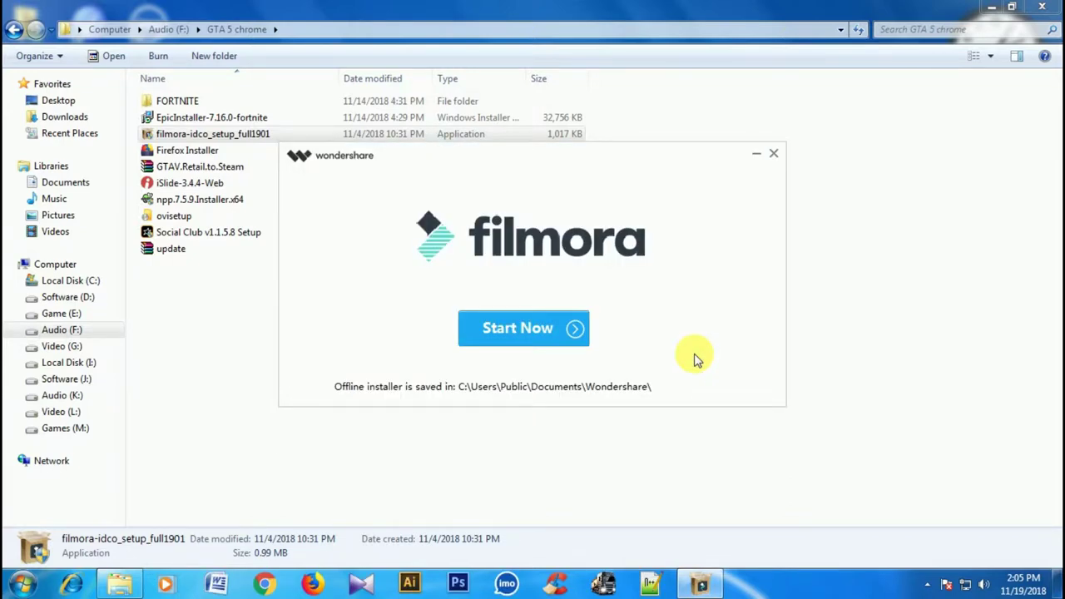
left_click(560, 333)
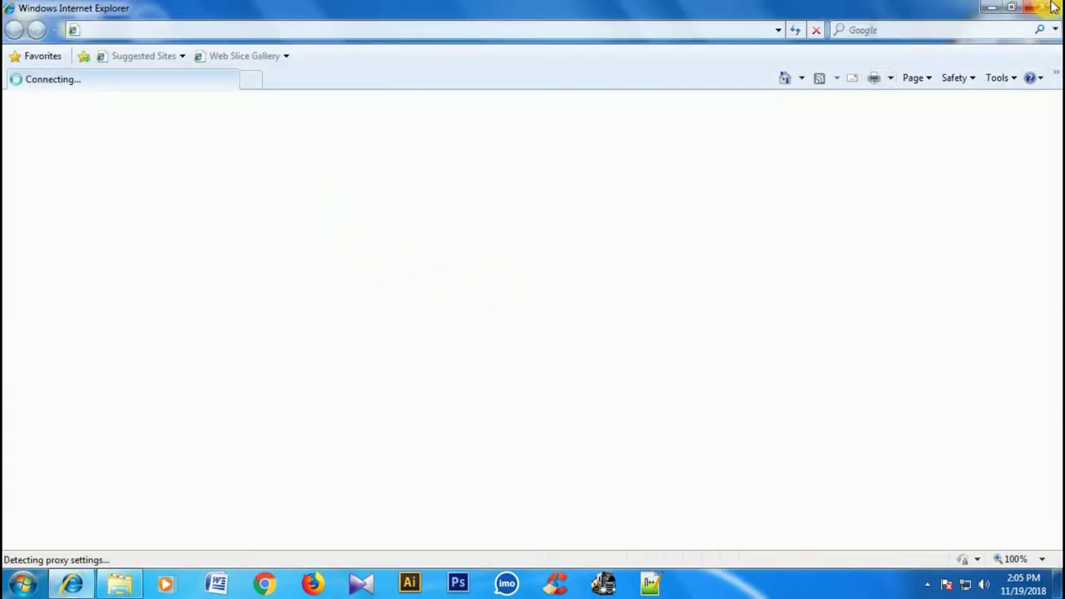
- Close the Internet Explorer window and the "GTA 5 chrome" folder window to return to the desktop
left_click(1040, 7)
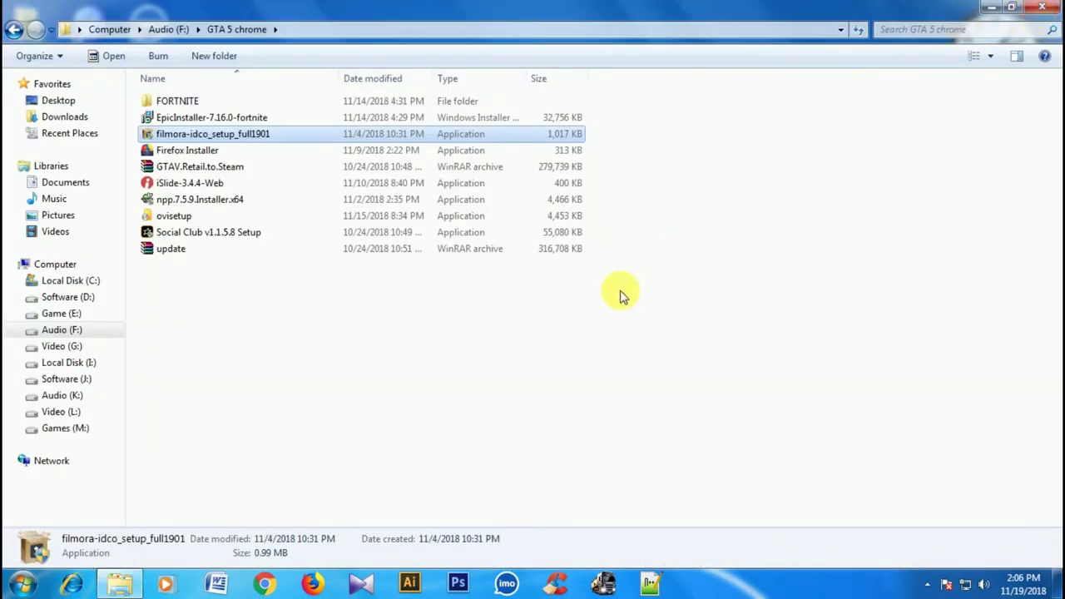
left_click(1041, 7)
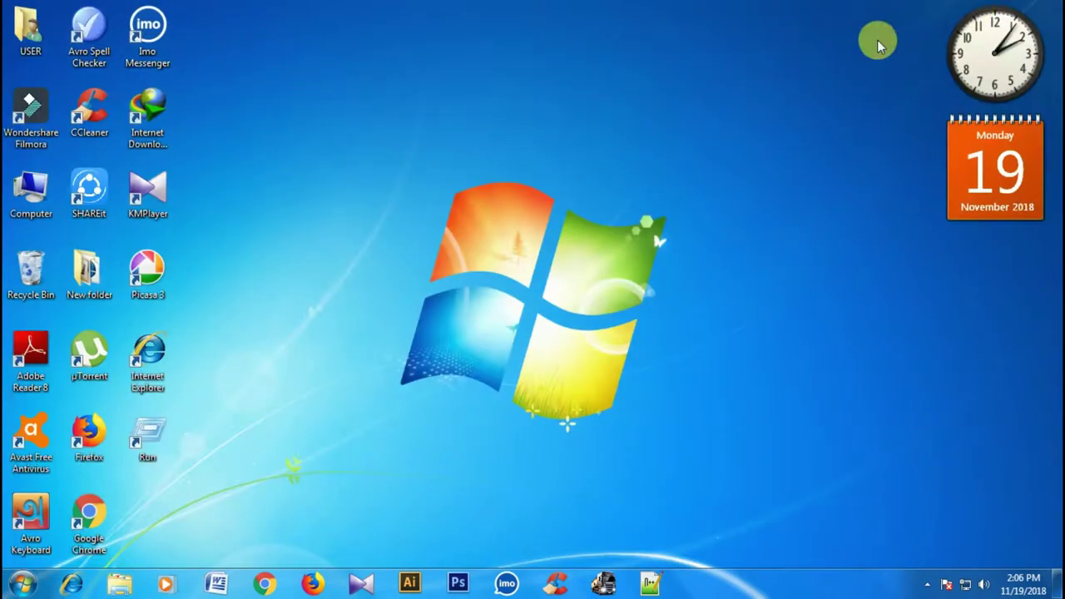
right_click(534, 190)
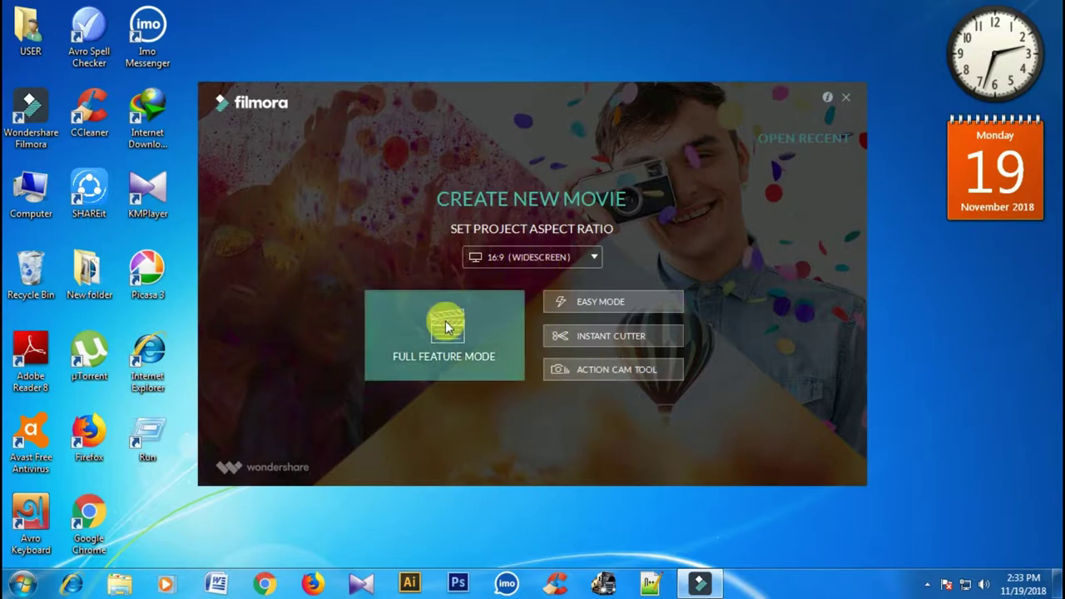
- Create a new 16:9 (Widescreen) movie project in Full Feature Mode and dismiss the registration code message
left_click(591, 258)
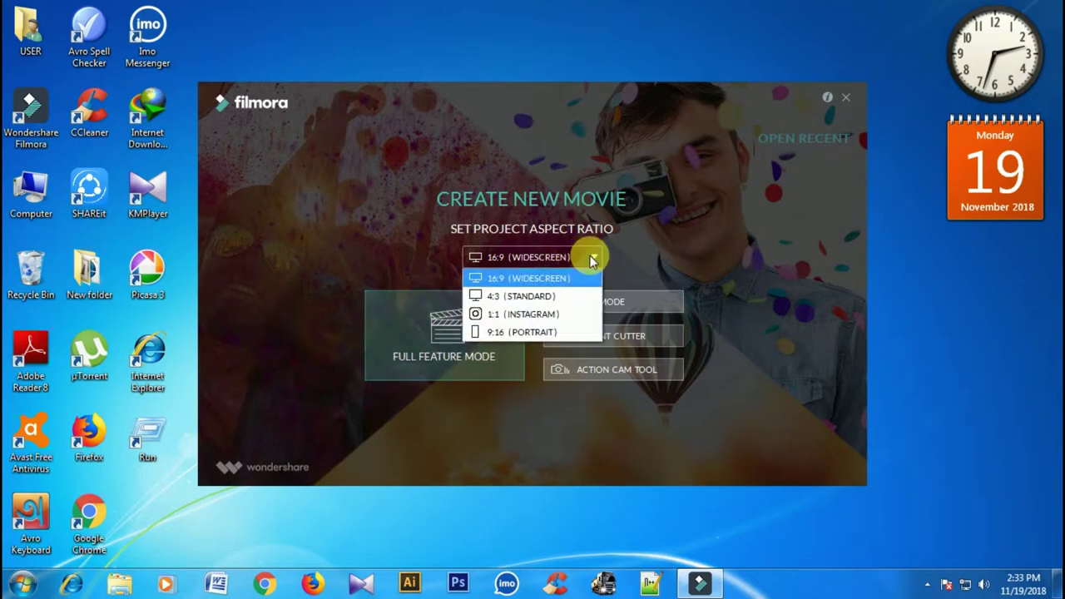
left_click(598, 251)
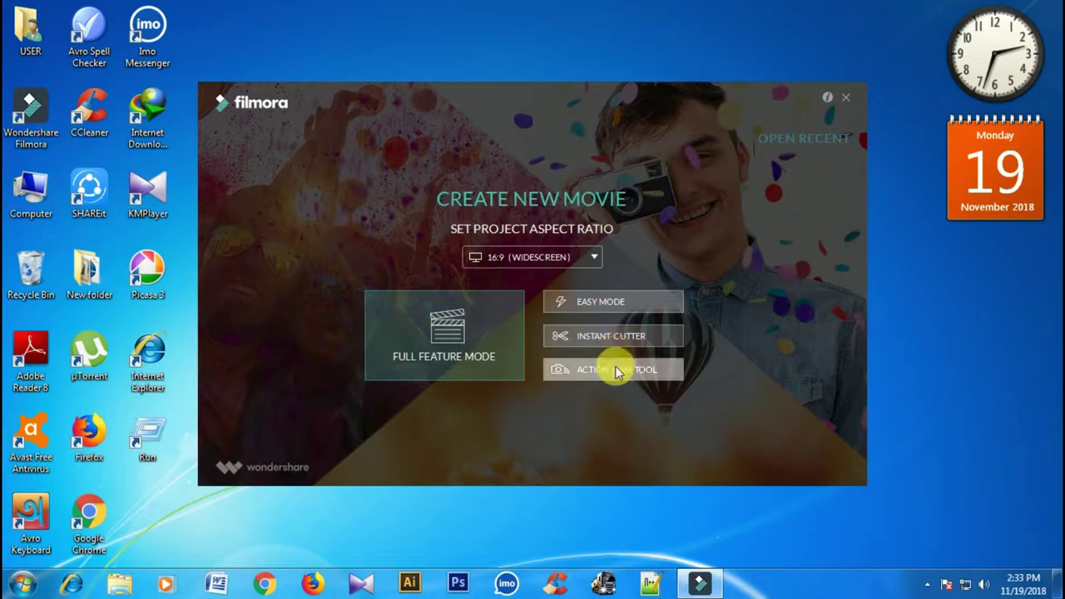
left_click(457, 333)
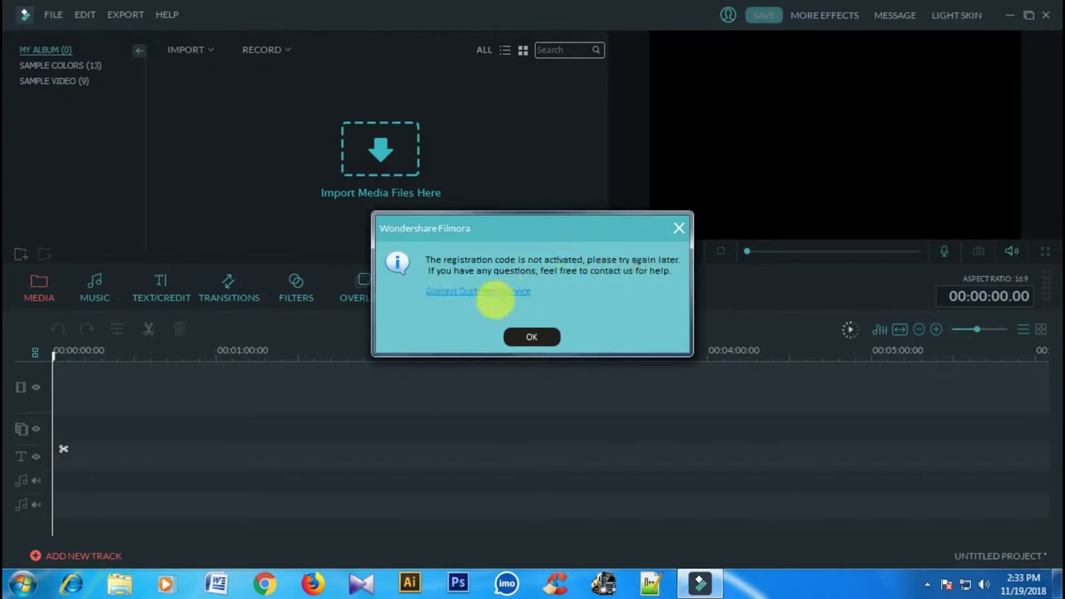
left_click(539, 343)
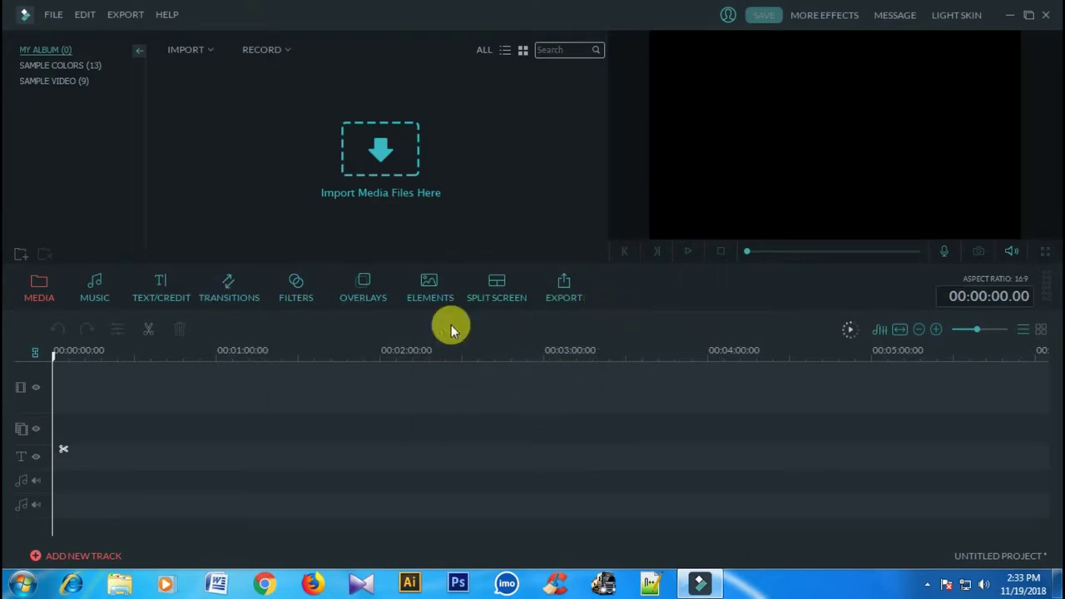
left_click(698, 582)
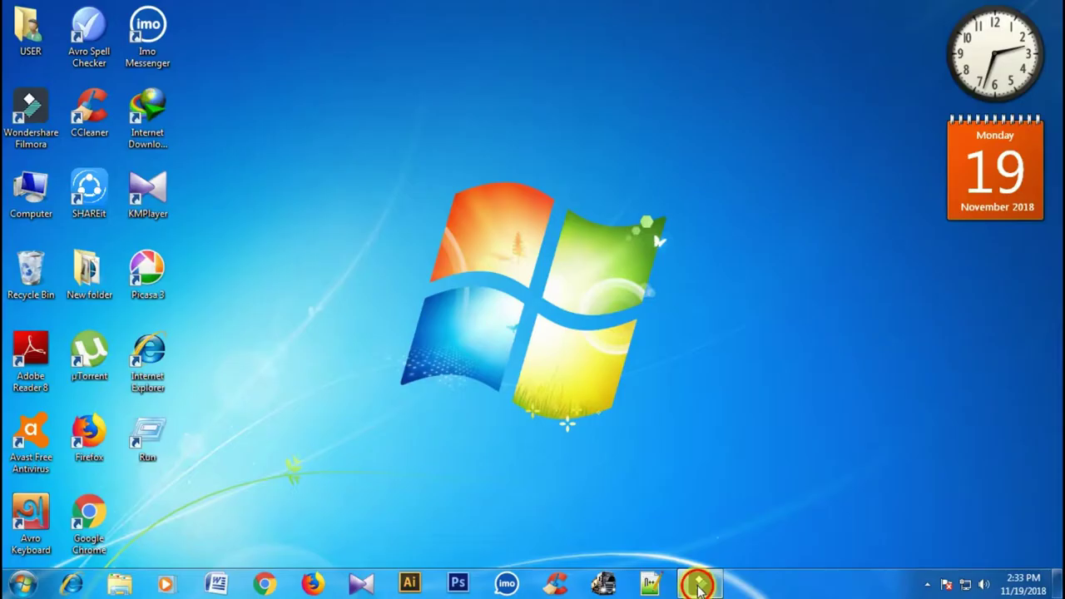
left_click(697, 582)
left_click(697, 582)
left_click(697, 585)
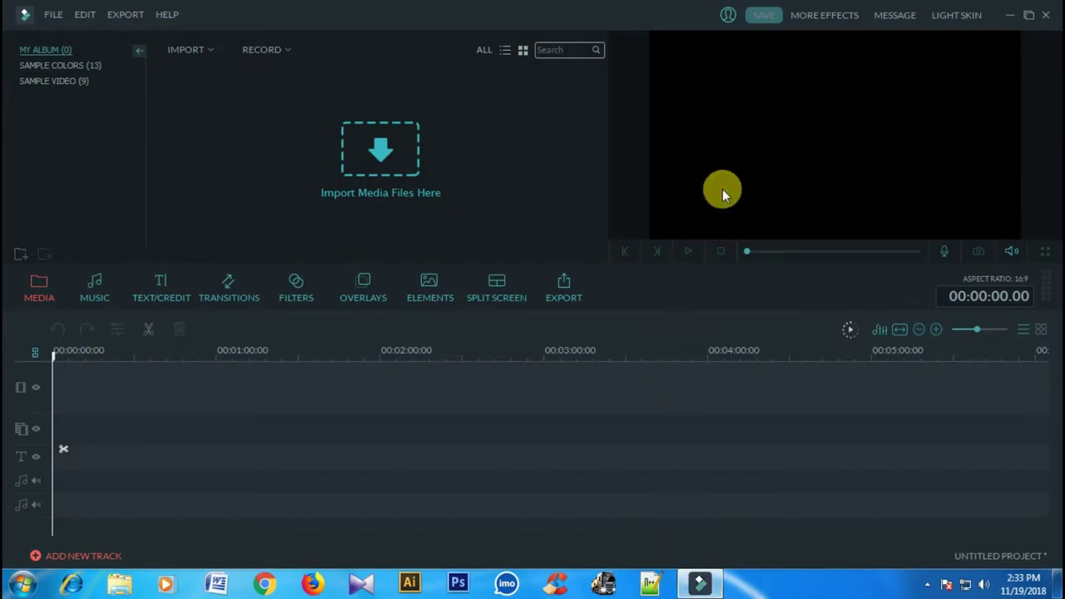
- Minimize the Filmora editor, close its Message Center window and refresh the desktop
left_click(1023, 20)
left_click(999, 20)
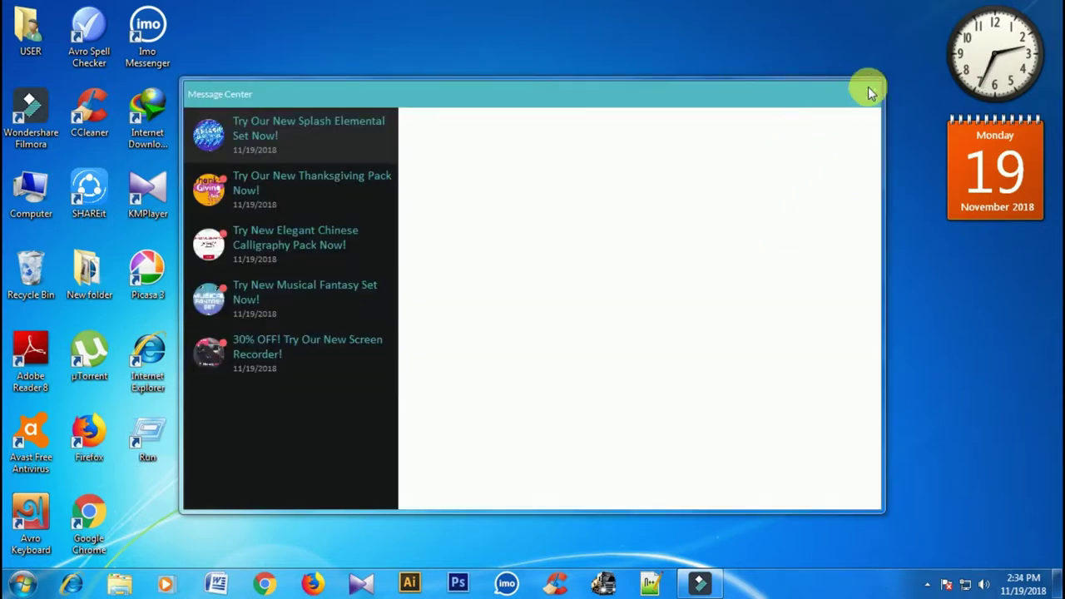
left_click(869, 96)
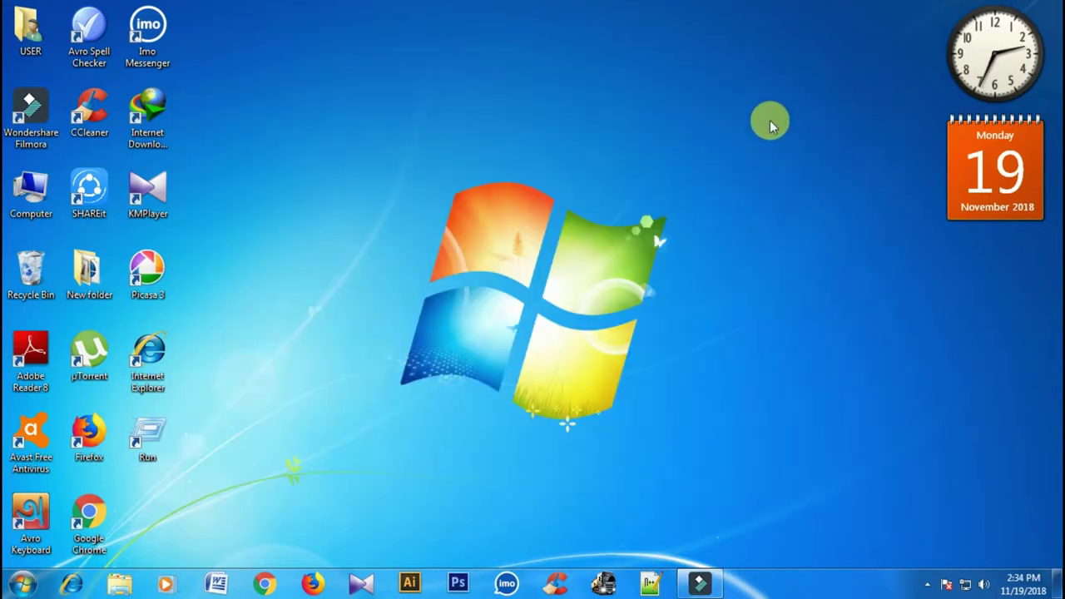
right_click(502, 159)
left_click(565, 204)
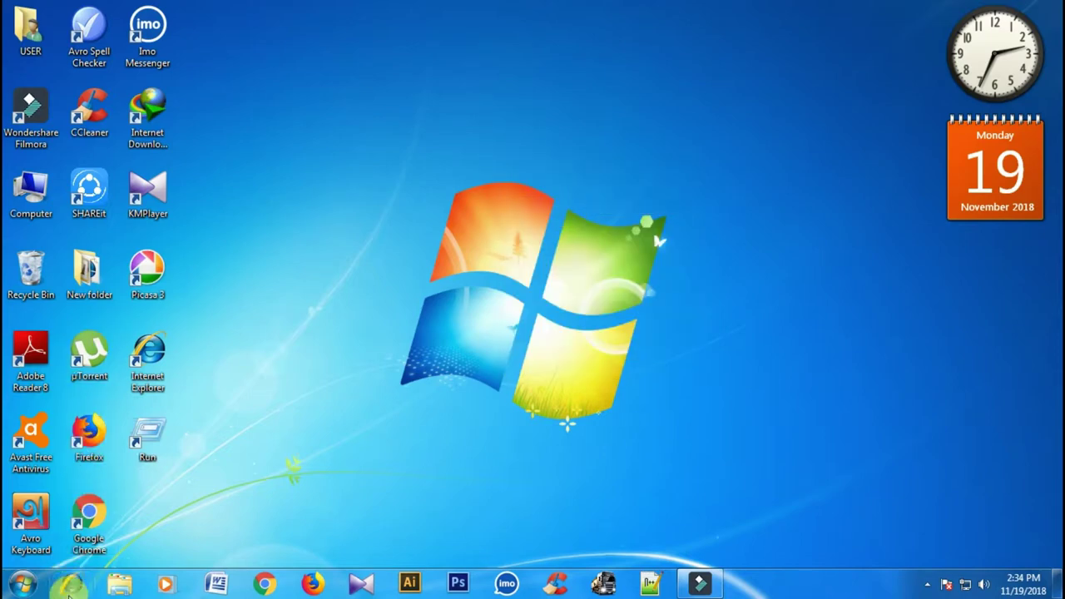
- Open the "GTA 5 chrome" folder on the Audio (F:) drive in Windows Explorer
left_click(120, 585)
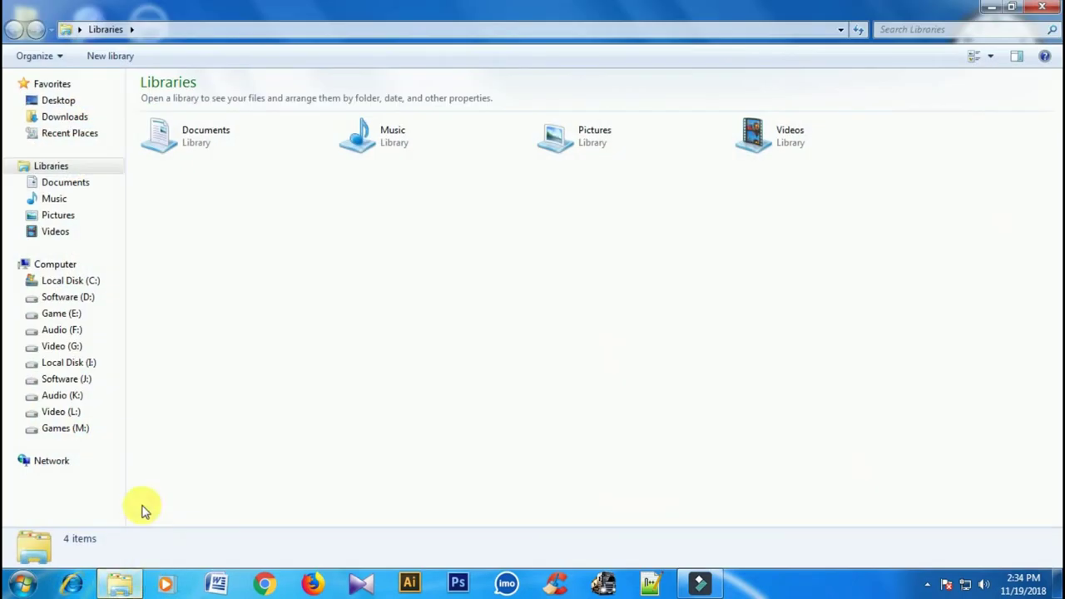
left_click(59, 330)
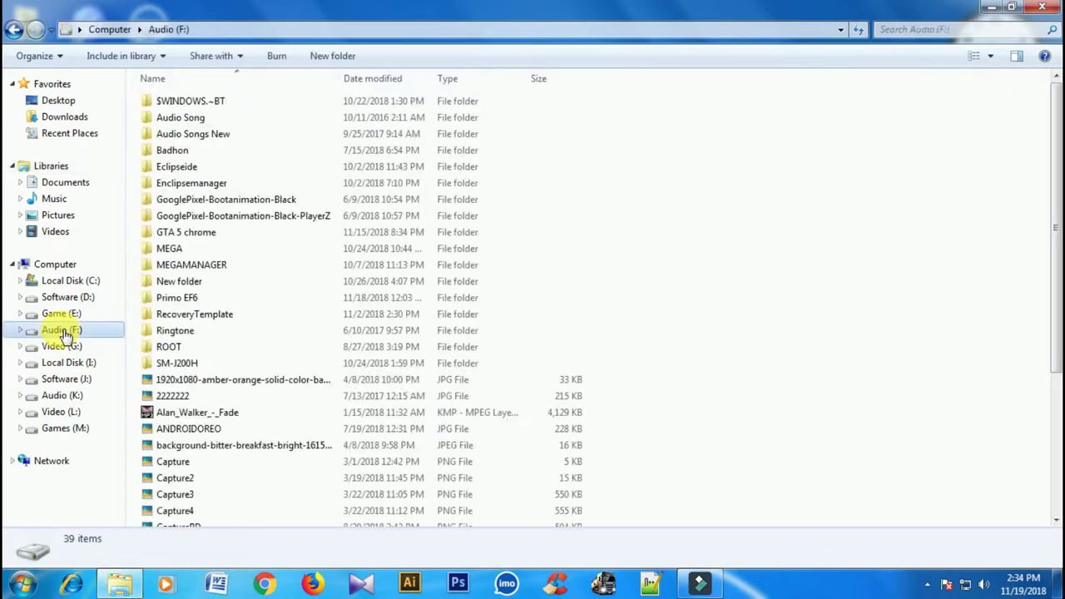
double_click(218, 231)
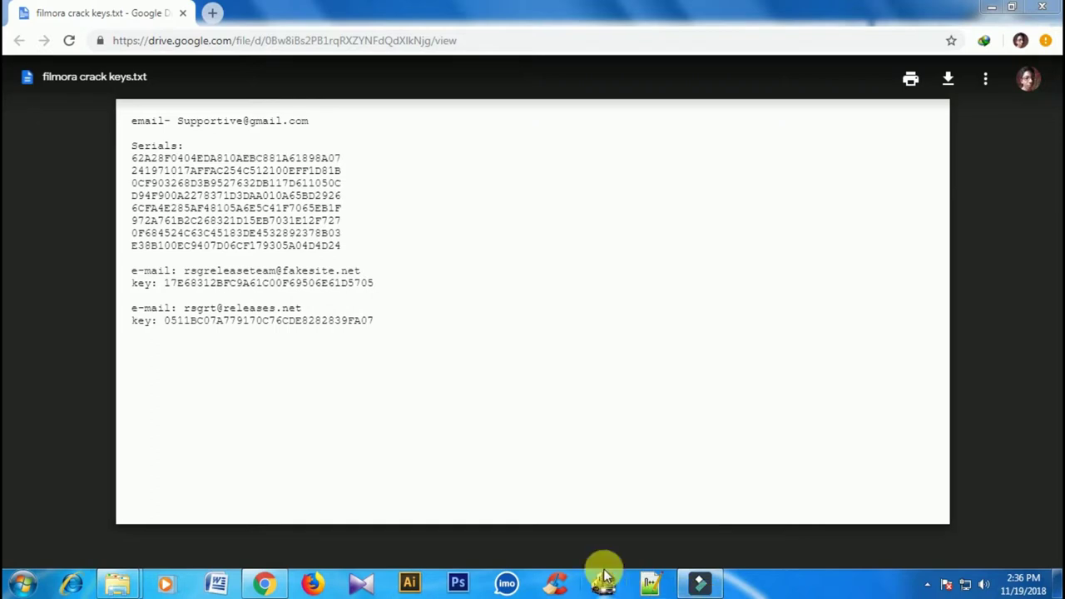
- Leave the browser, open the "filmora crack keys" text file on drive E, examine its e-mail and serial entries, and close it
left_click(268, 586)
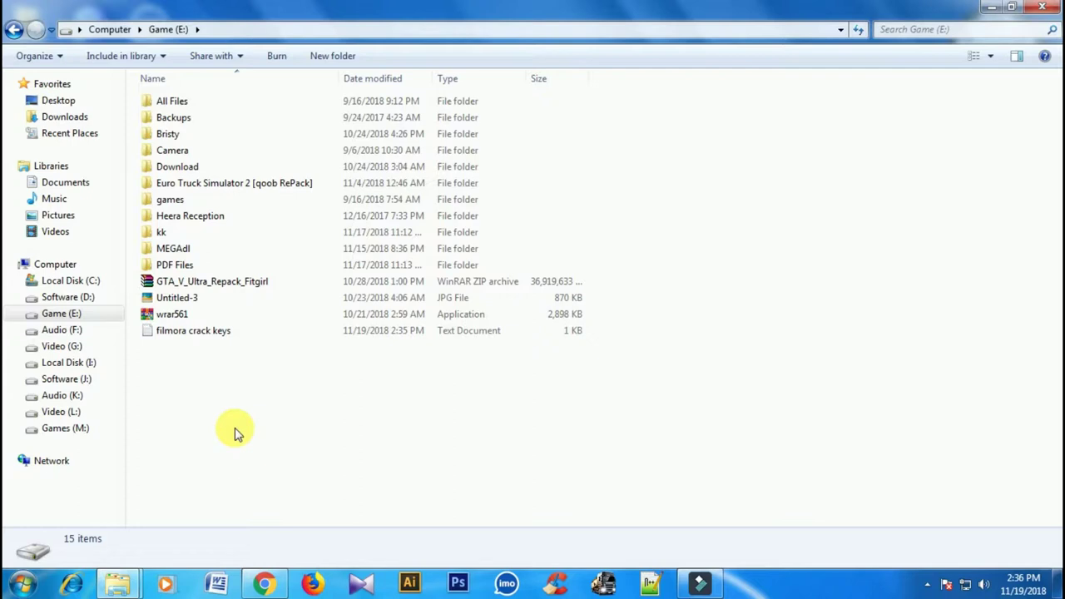
double_click(226, 334)
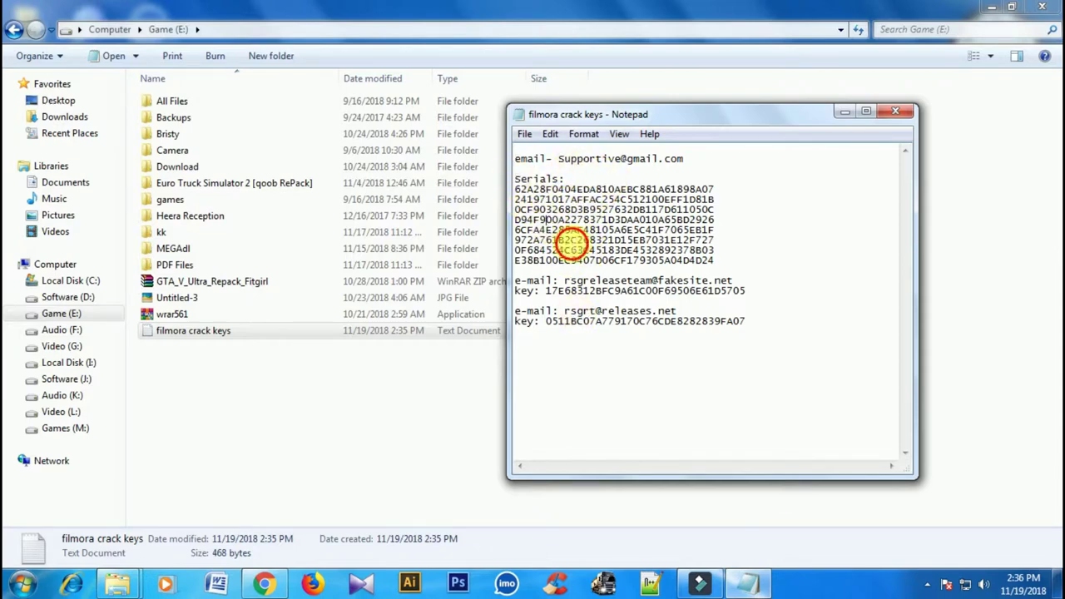
left_click_drag(515, 217, 720, 262)
left_click(815, 259)
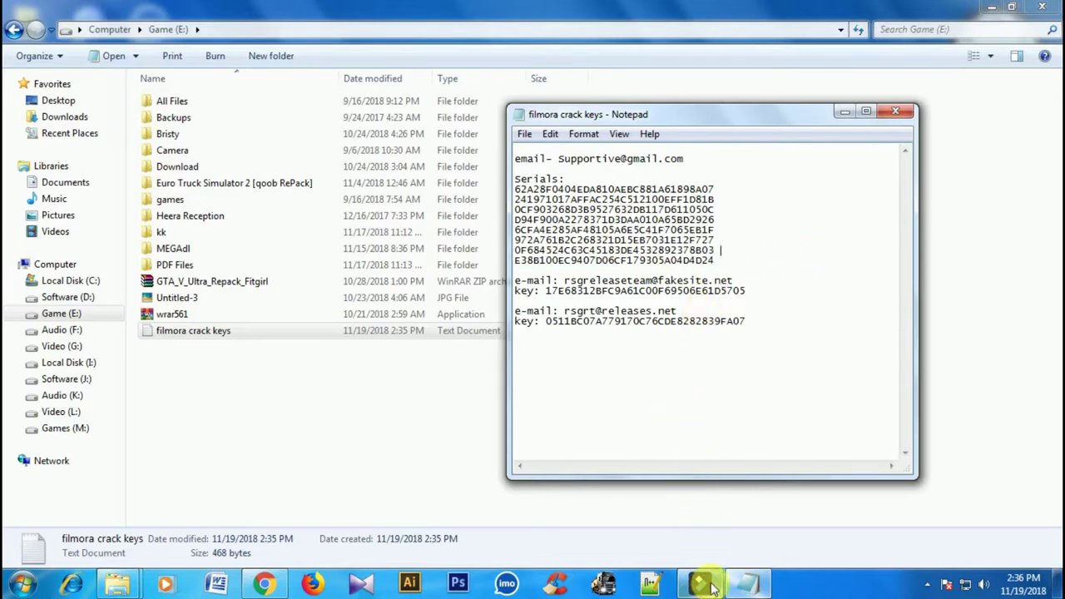
left_click(889, 118)
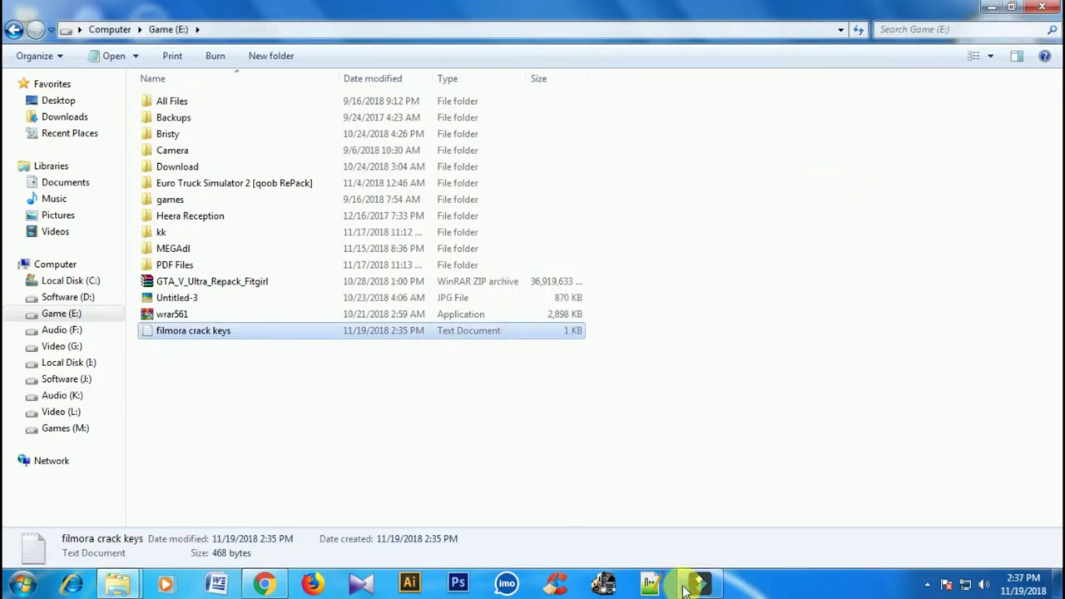
- Close the Filmora editor, minimize both open Windows Explorer windows and refresh the desktop
left_click(689, 587)
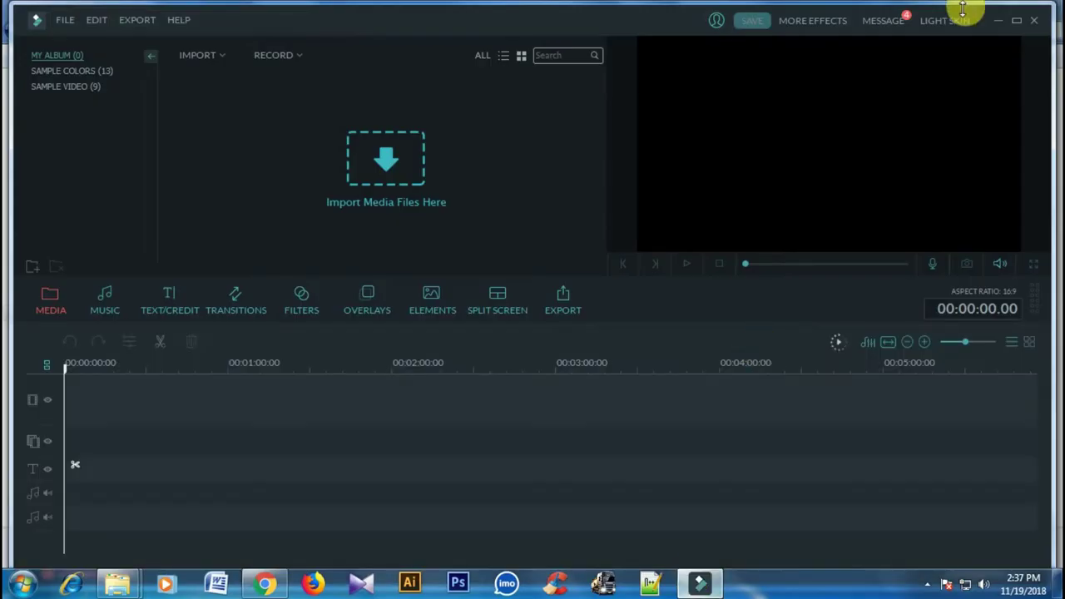
left_click(1036, 23)
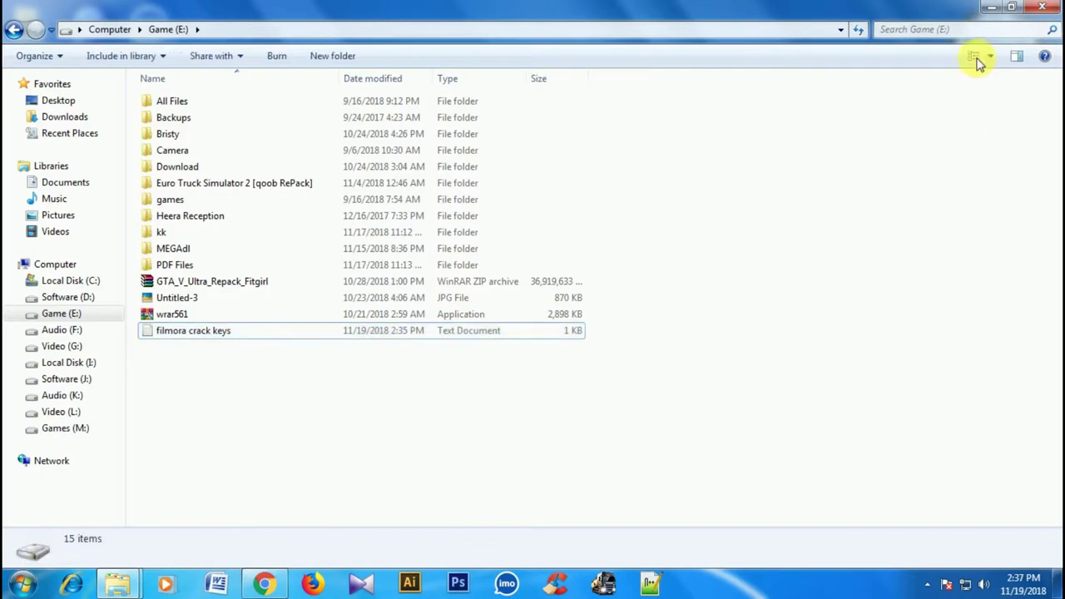
left_click(993, 10)
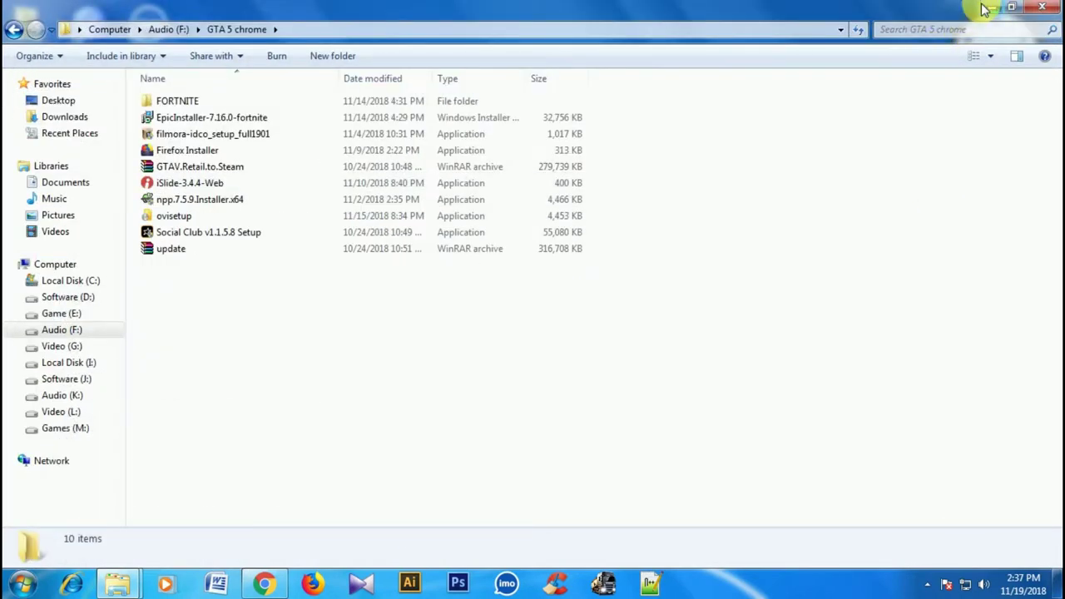
left_click(984, 10)
right_click(459, 142)
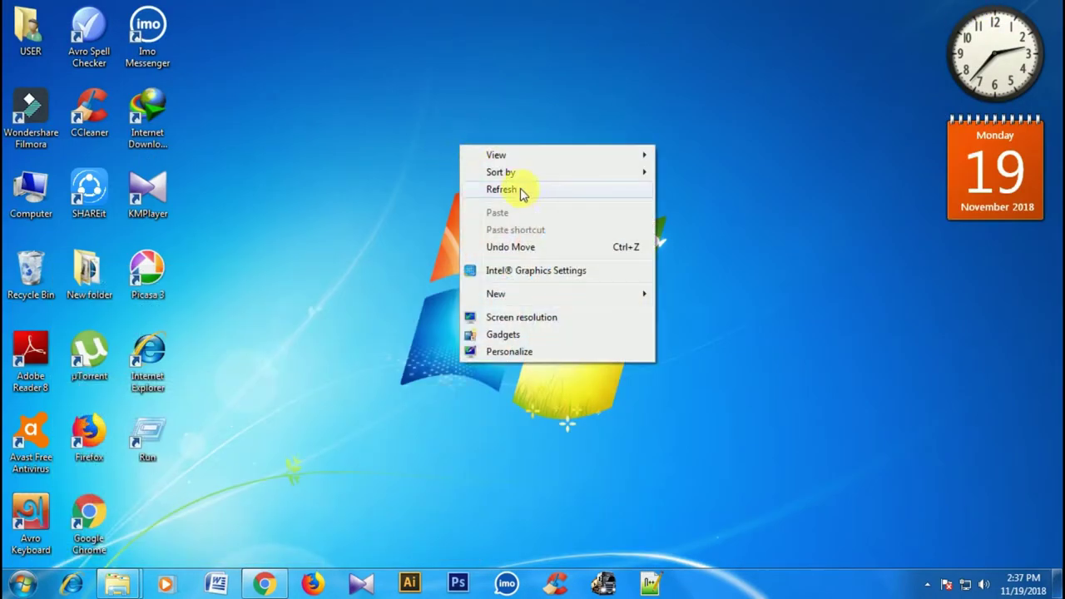
left_click(523, 196)
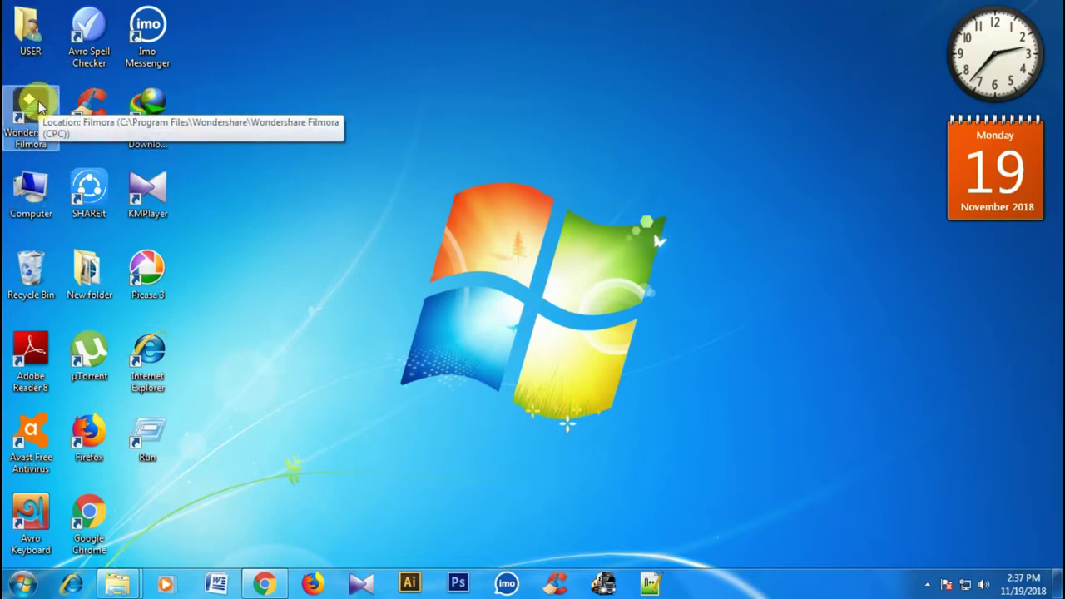
- Sort the desktop icons by name and open the Computer window
right_click(374, 182)
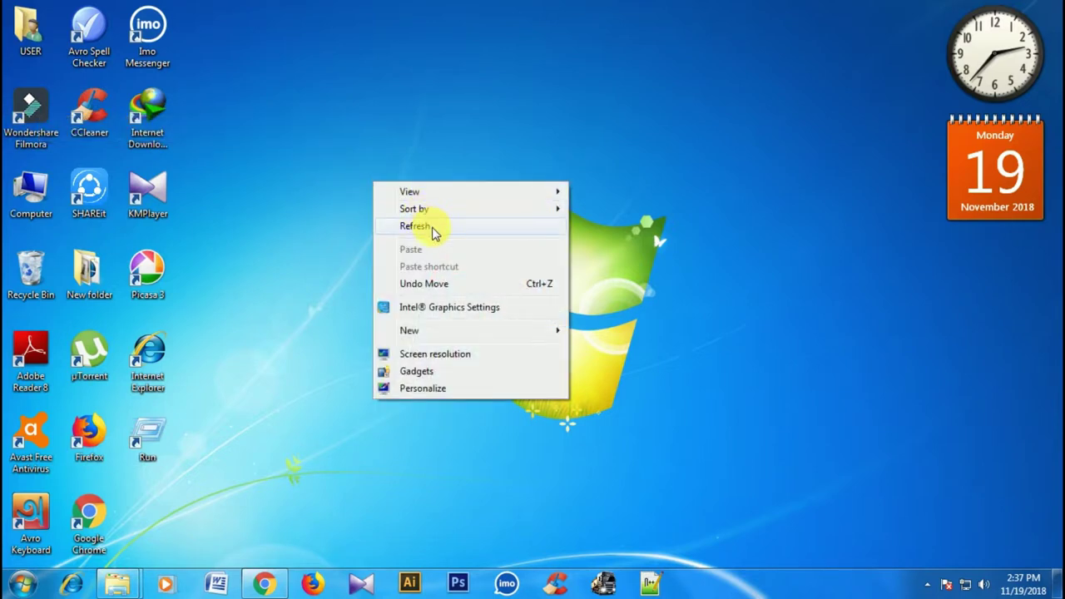
mouse_move(470, 210)
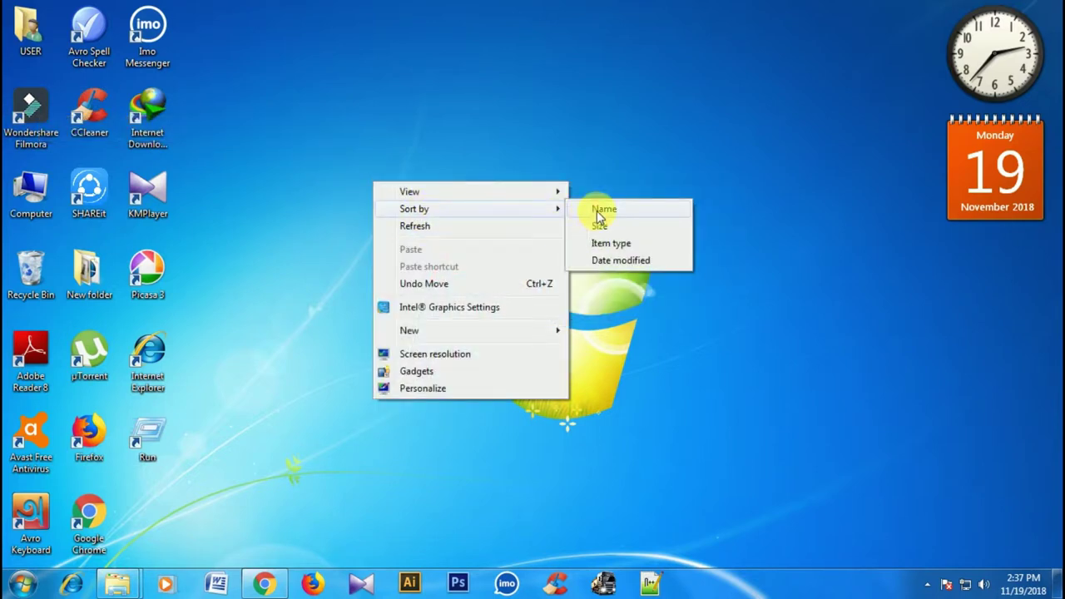
left_click(487, 227)
right_click(372, 160)
mouse_move(438, 190)
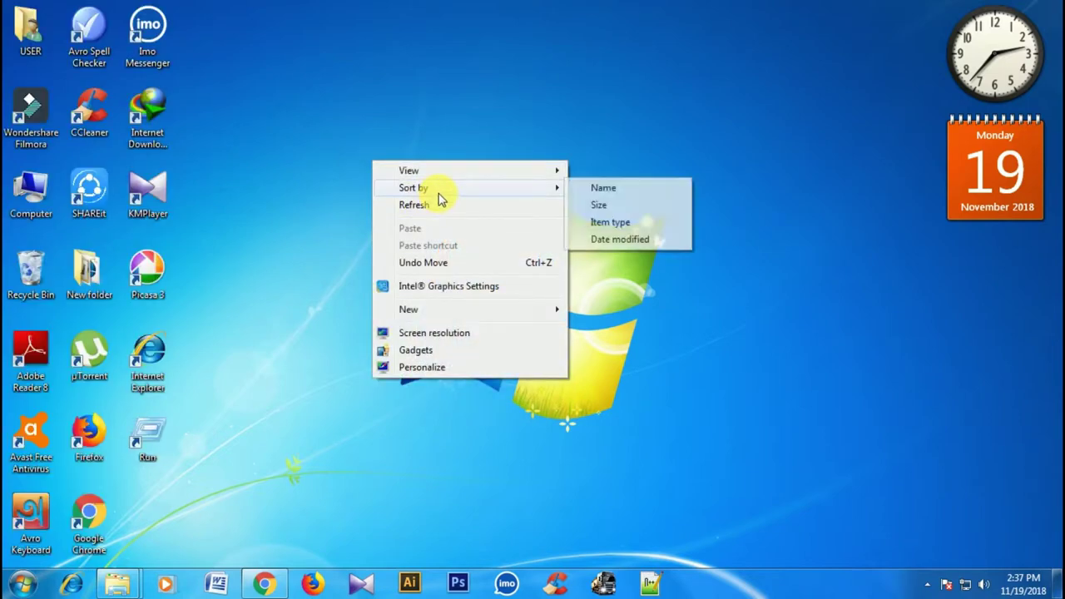
left_click(605, 189)
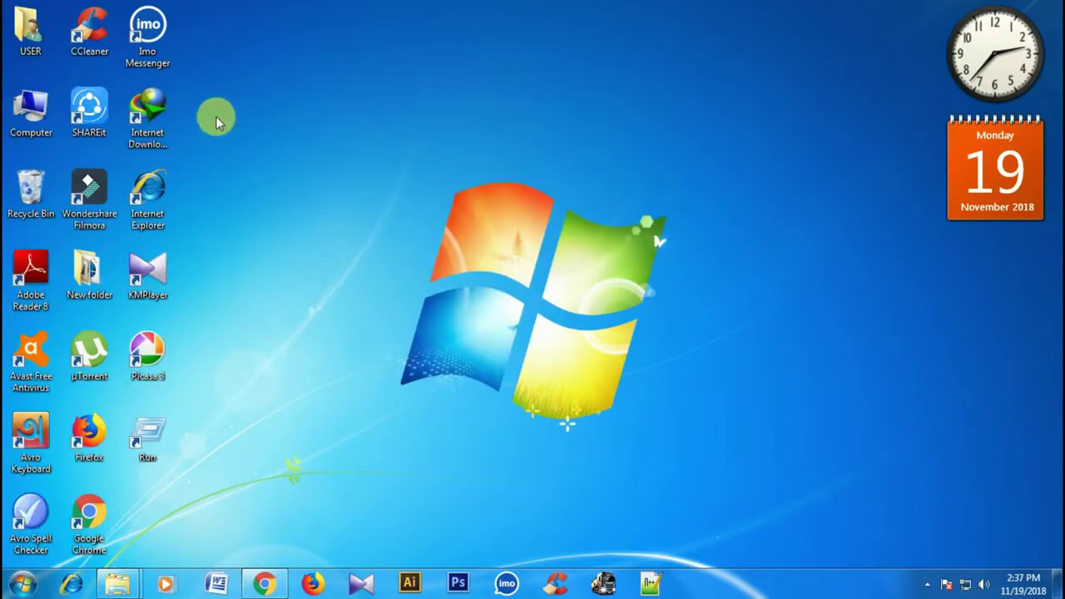
double_click(18, 113)
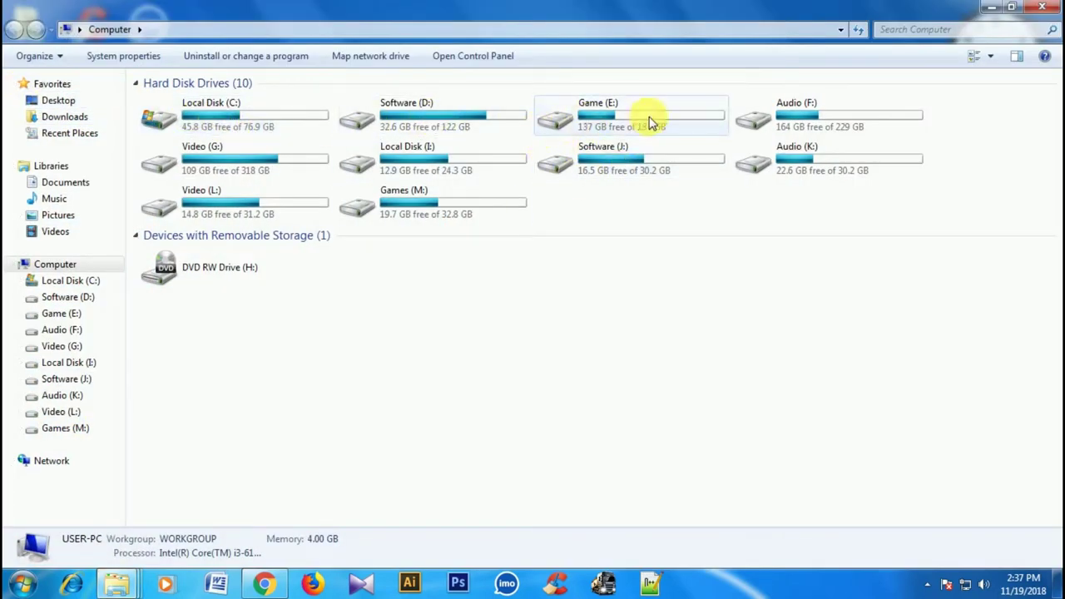
- Uninstall Wondershare Helper Compact 2.6.0 through Programs and Features and refresh the desktop
left_click(255, 56)
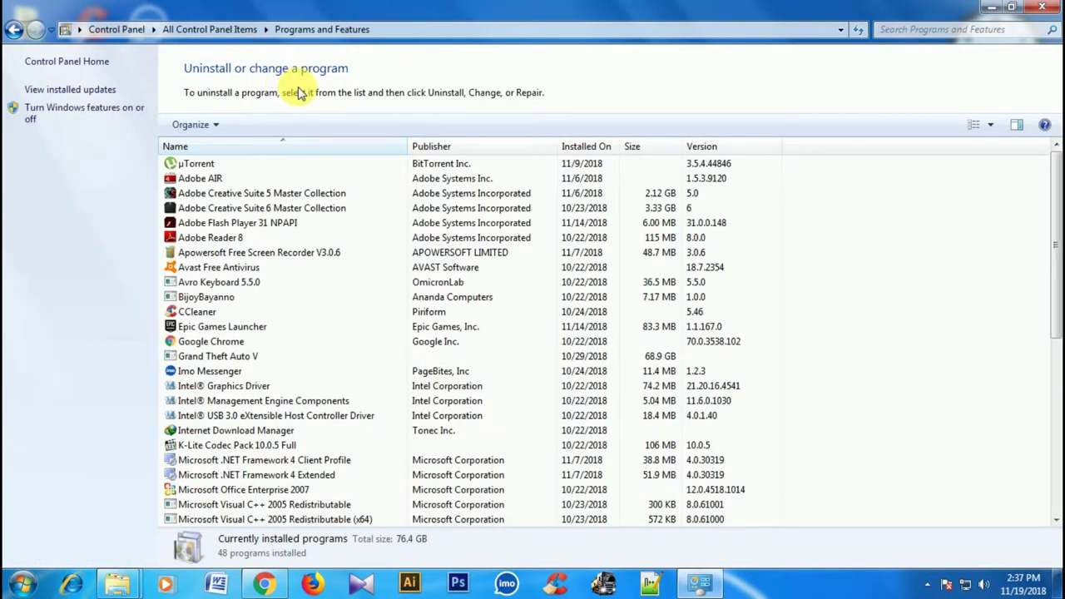
scroll(309, 238, "down", 5)
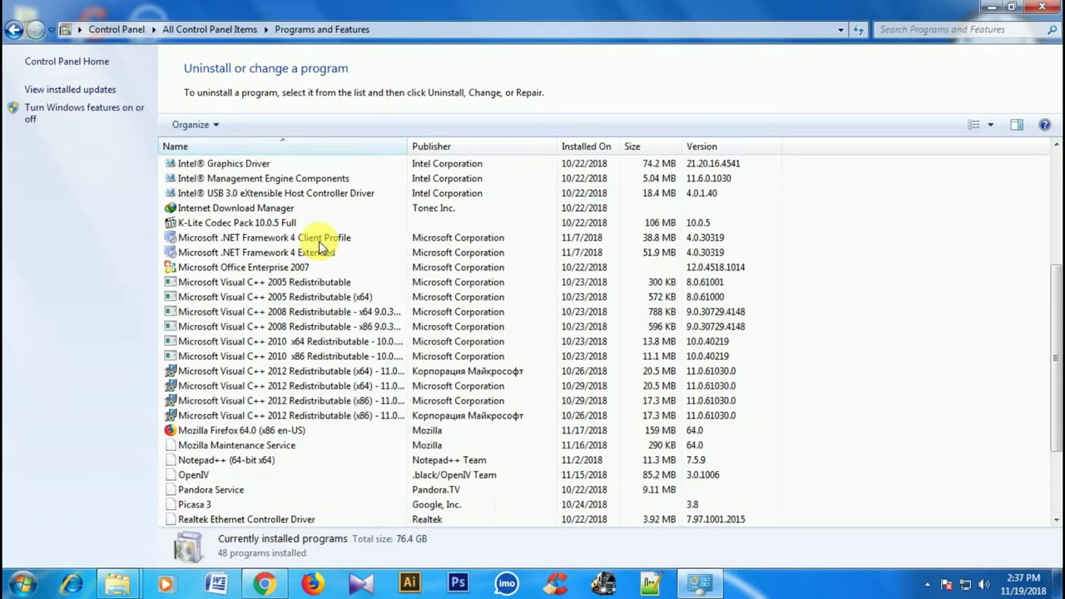
scroll(319, 247, "down", 2)
scroll(319, 246, "down", 1)
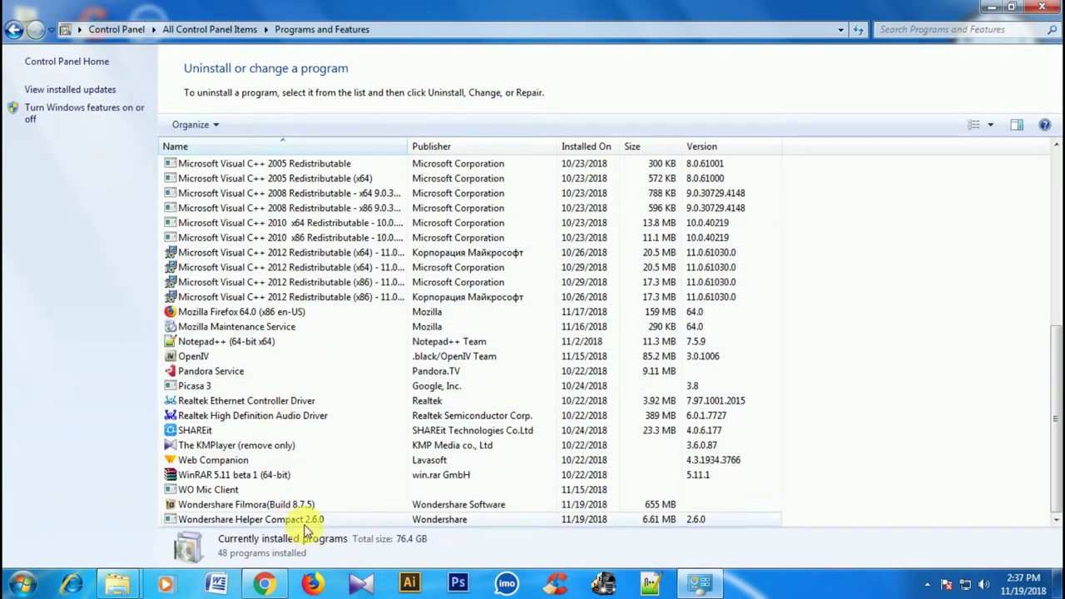
double_click(470, 519)
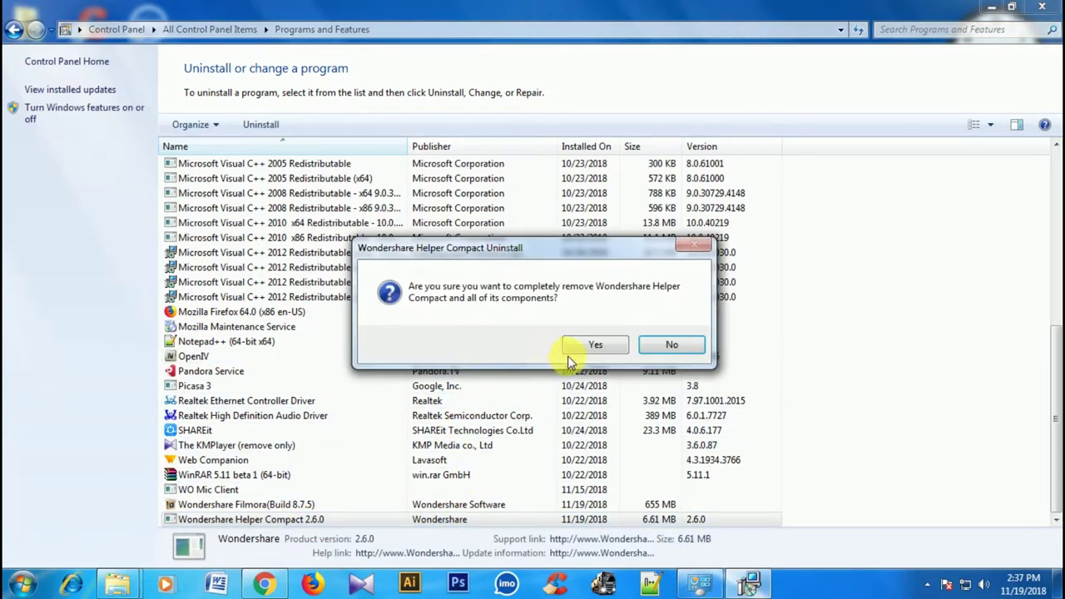
left_click(570, 349)
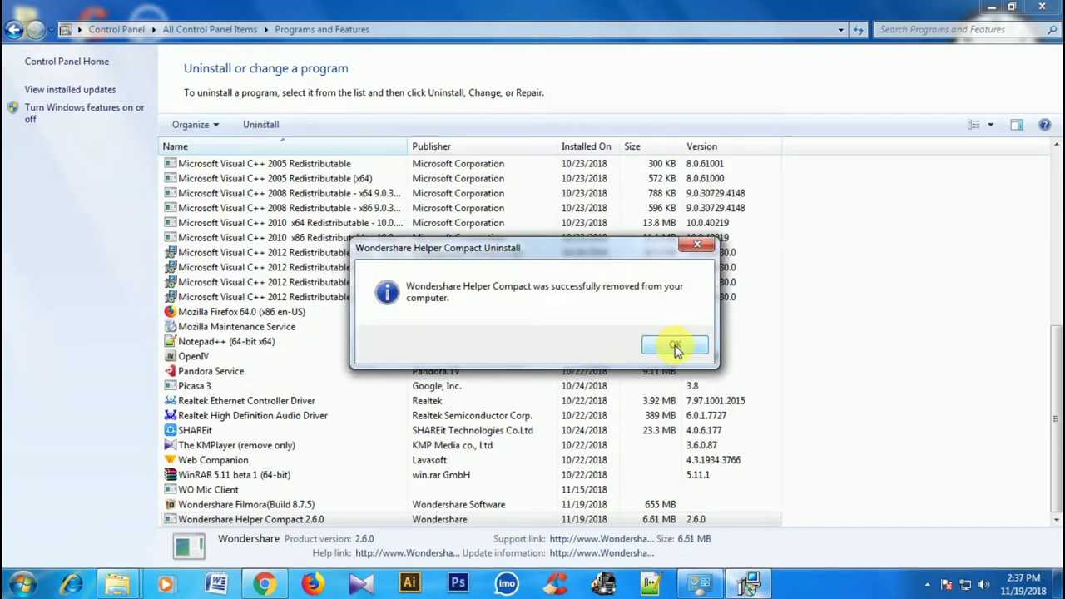
left_click(674, 346)
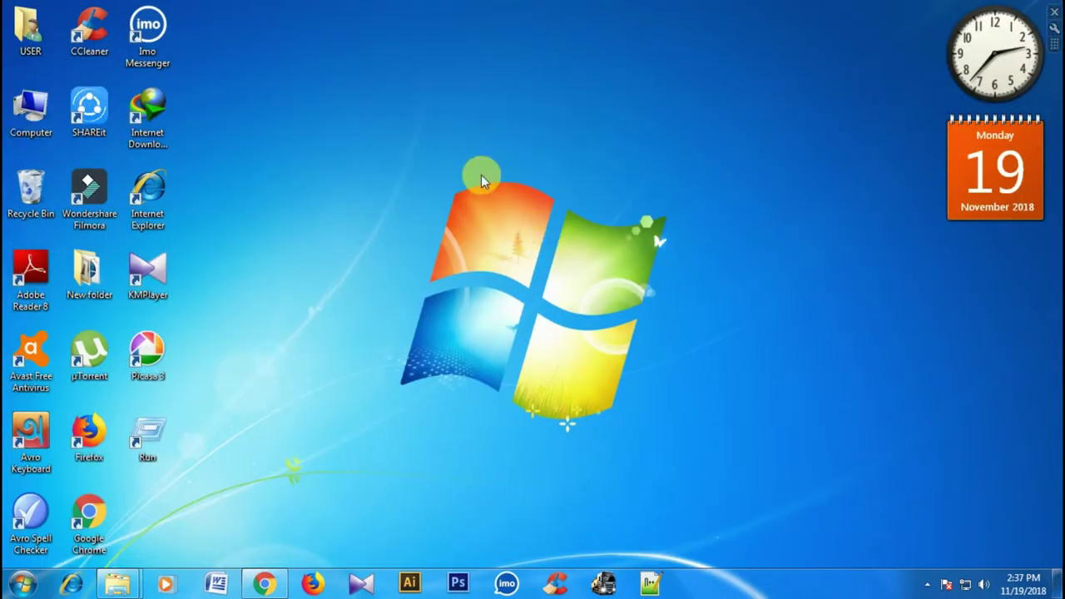
right_click(481, 174)
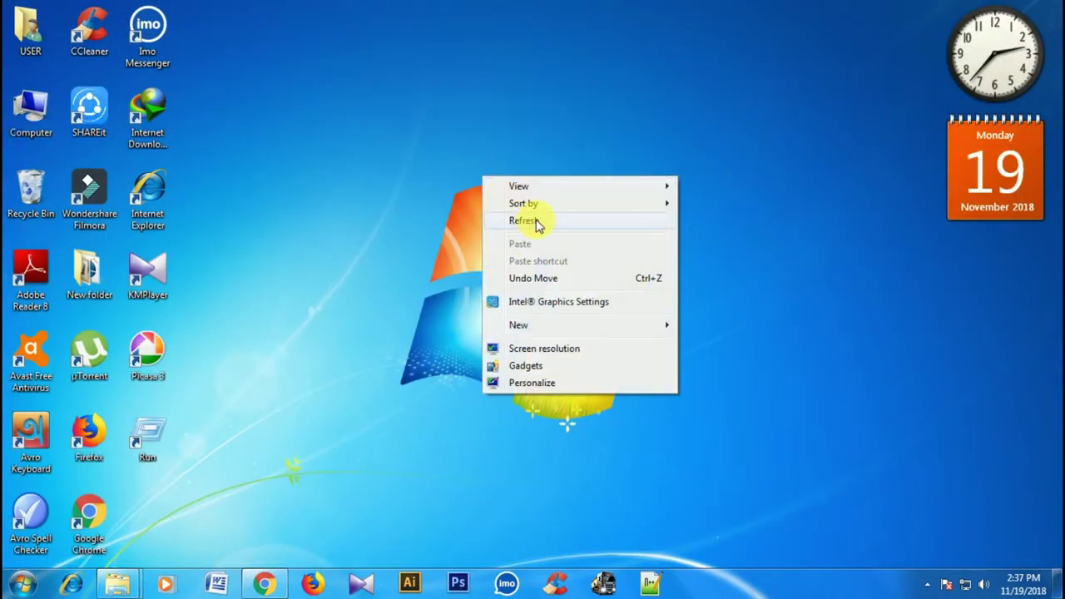
left_click(535, 220)
- Launch Wondershare Filmora from the desktop in Full Feature Mode and maximize its editor window
left_click(116, 192)
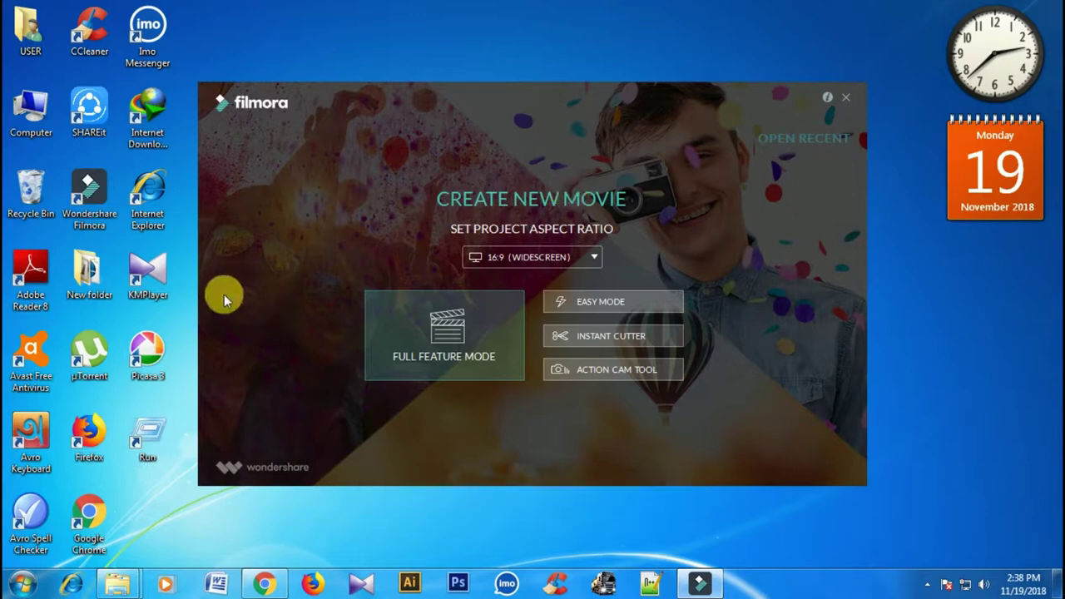
left_click(442, 352)
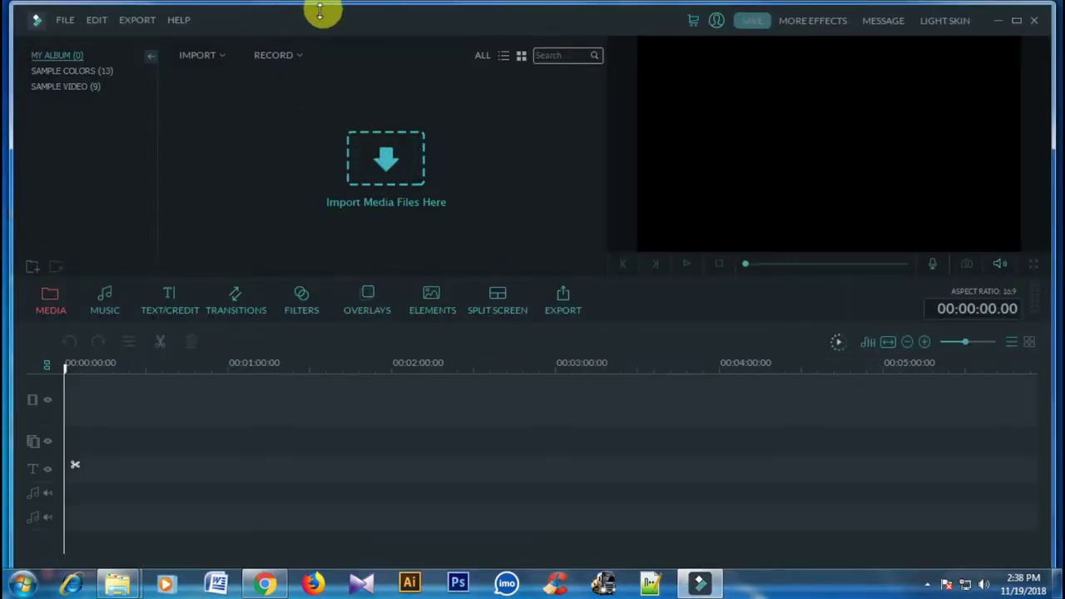
double_click(344, 22)
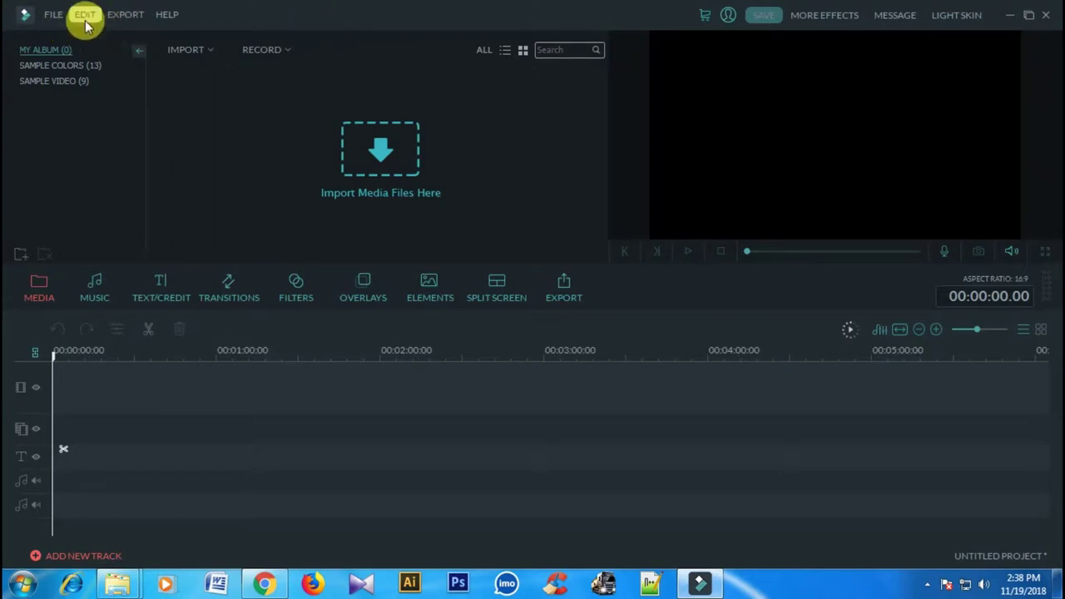
- Open Filmora's Offline Activation dialog
left_click(125, 14)
mouse_move(50, 10)
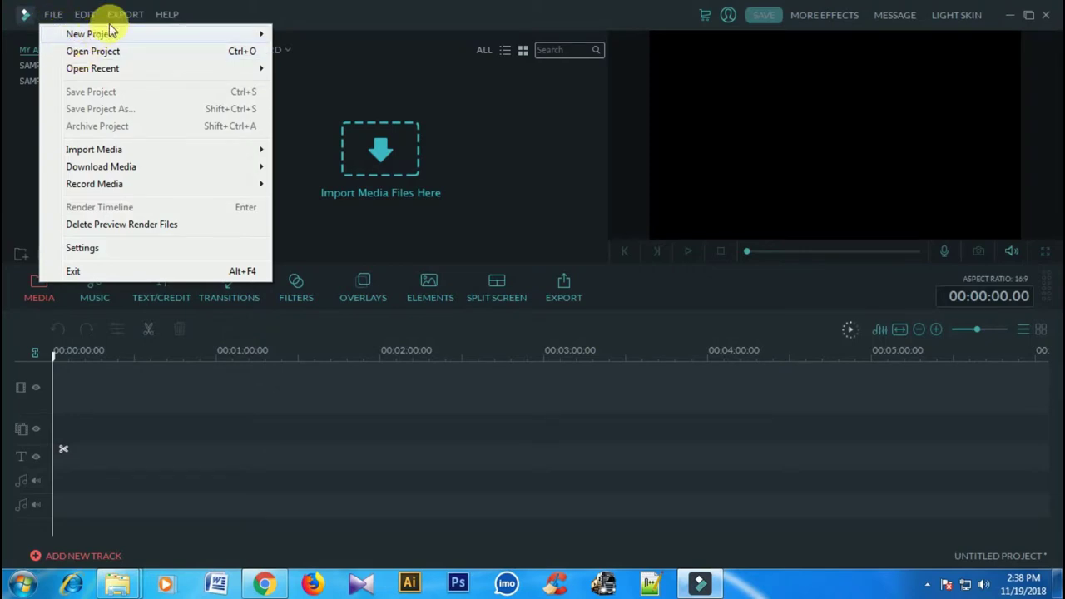
mouse_move(174, 15)
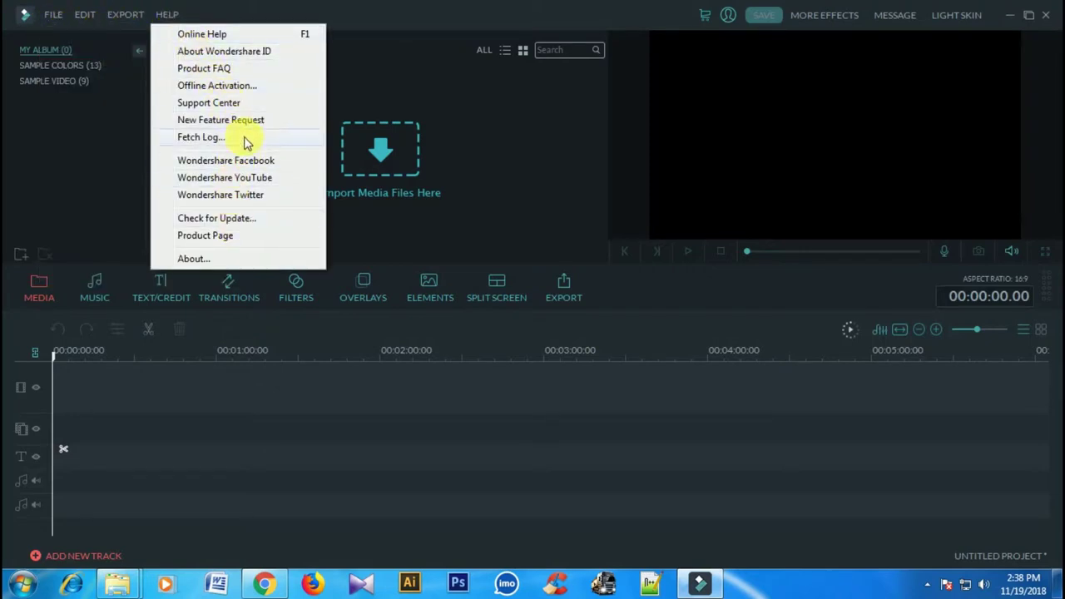
left_click(236, 88)
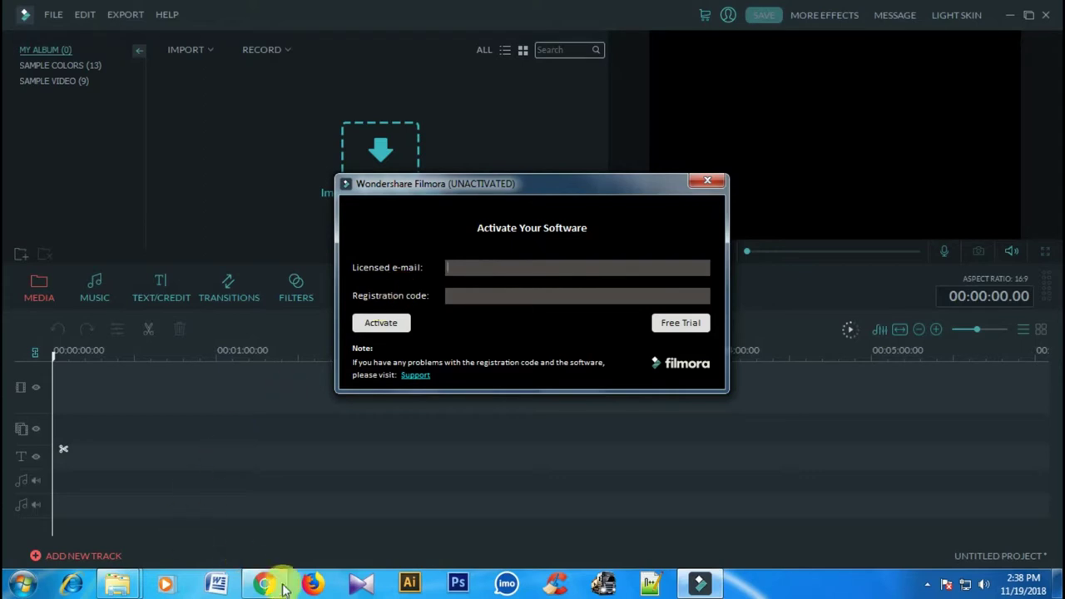
- Bring up the "GTA 5 chrome" folder window and close it
left_click(121, 588)
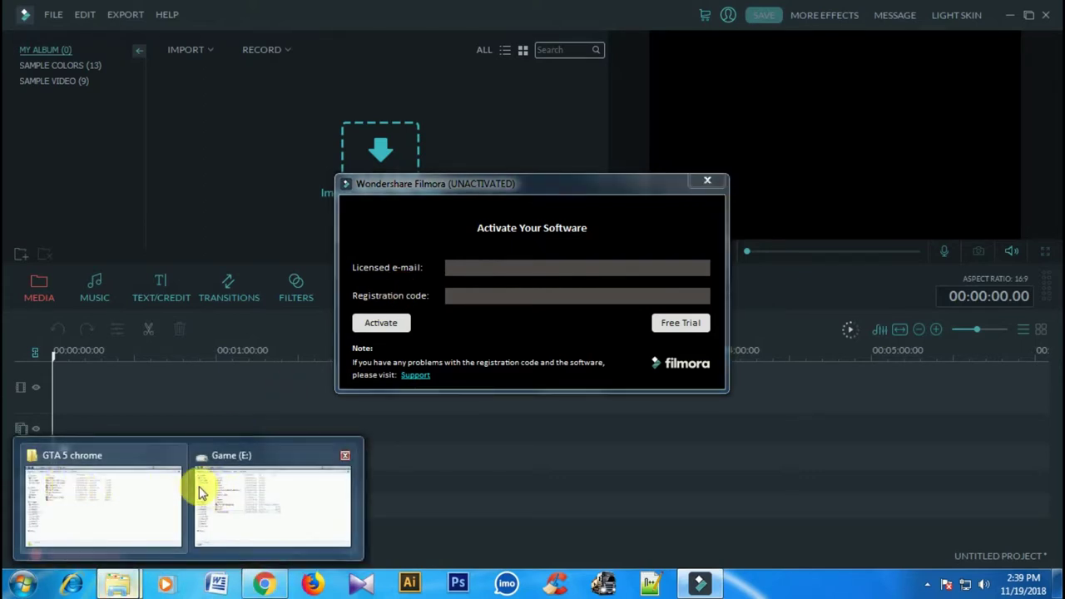
left_click(114, 483)
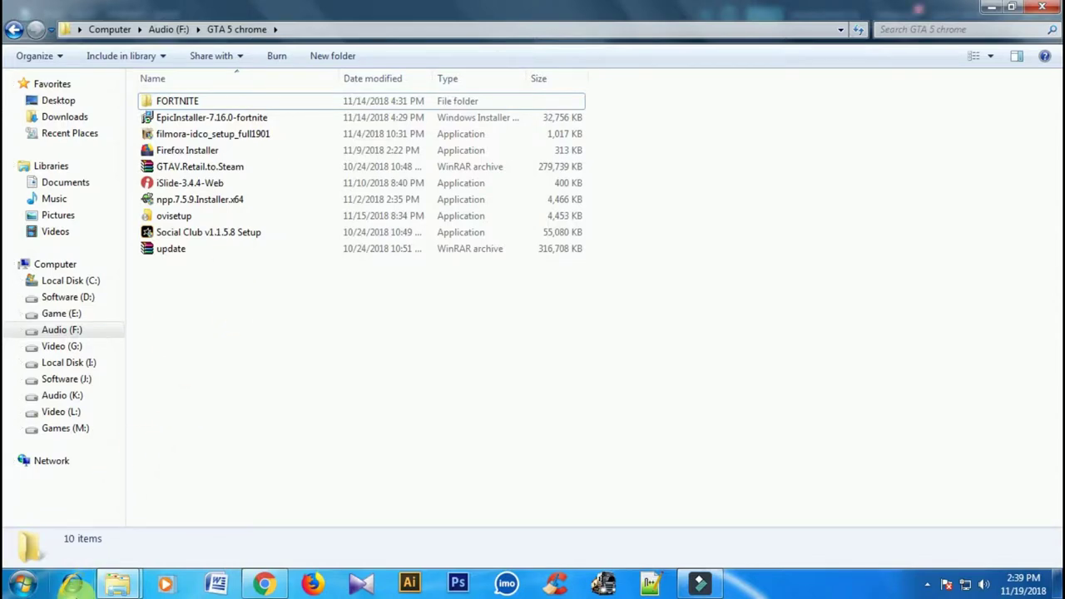
left_click(1042, 7)
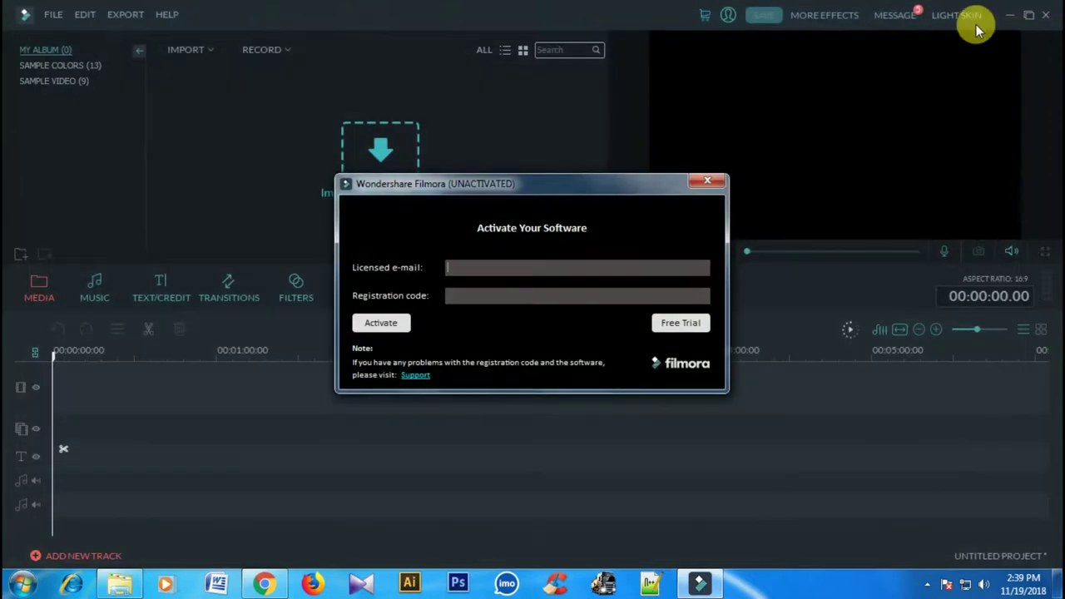
- Copy the first e-mail from the "filmora crack keys" file on drive E into Filmora's Licensed e-mail field and switch to Chrome
left_click(100, 589)
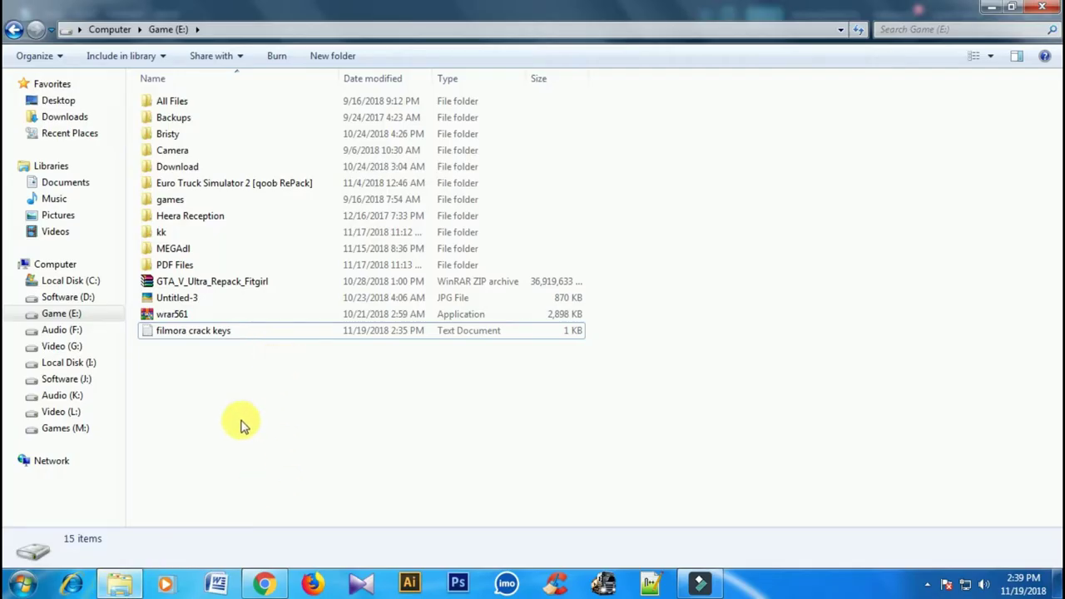
double_click(230, 330)
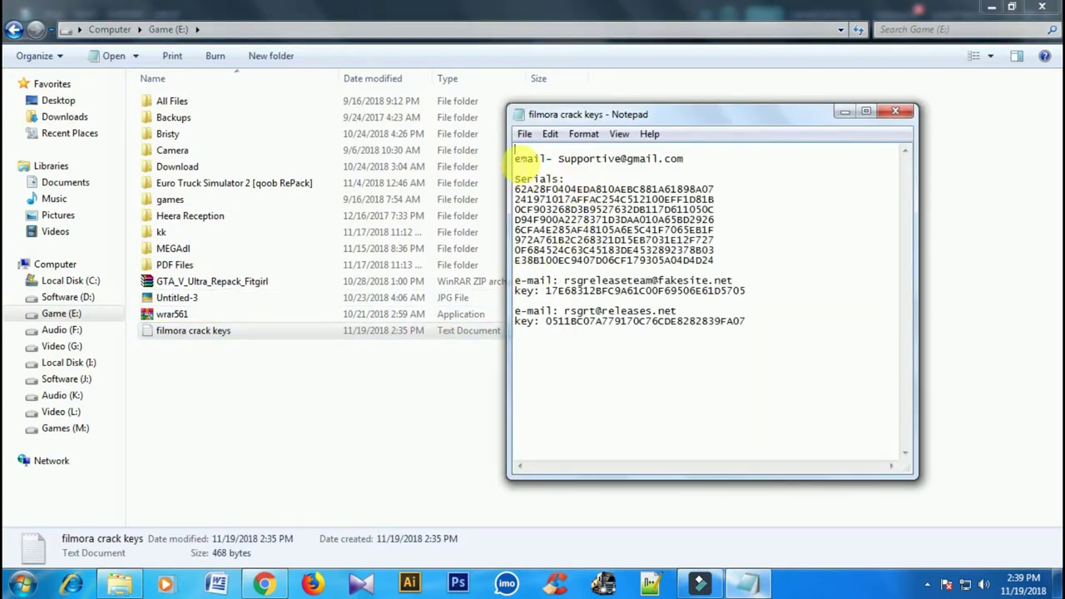
left_click_drag(559, 159, 686, 160)
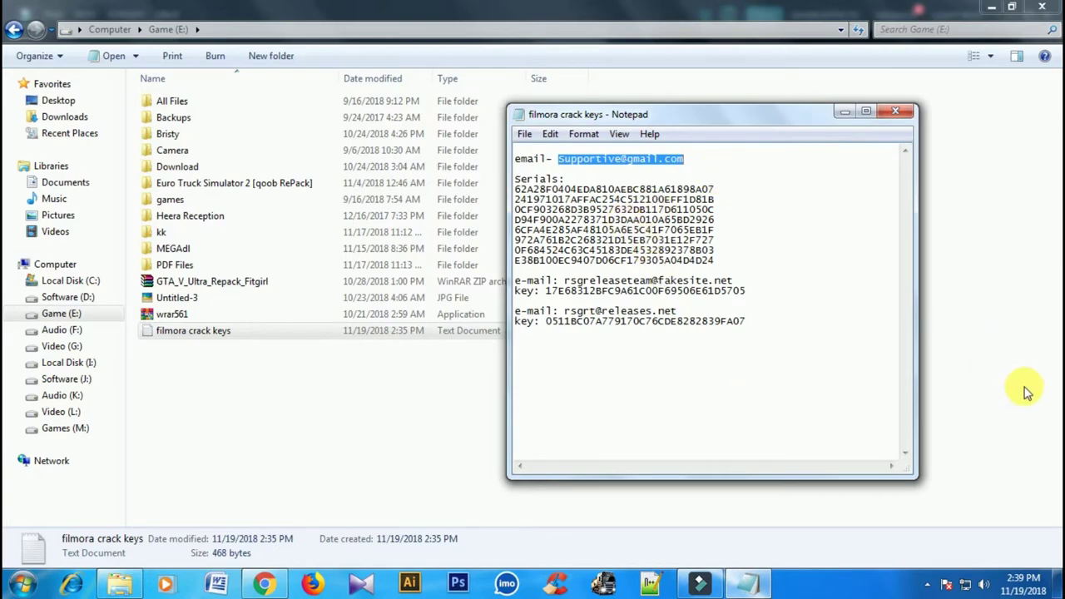
left_click(712, 583)
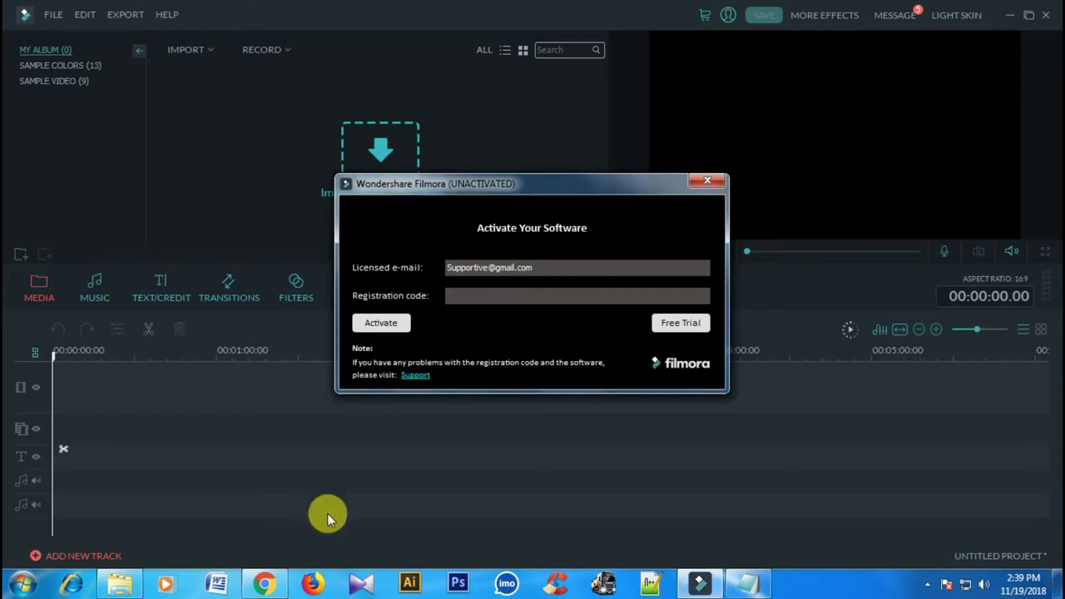
left_click(263, 583)
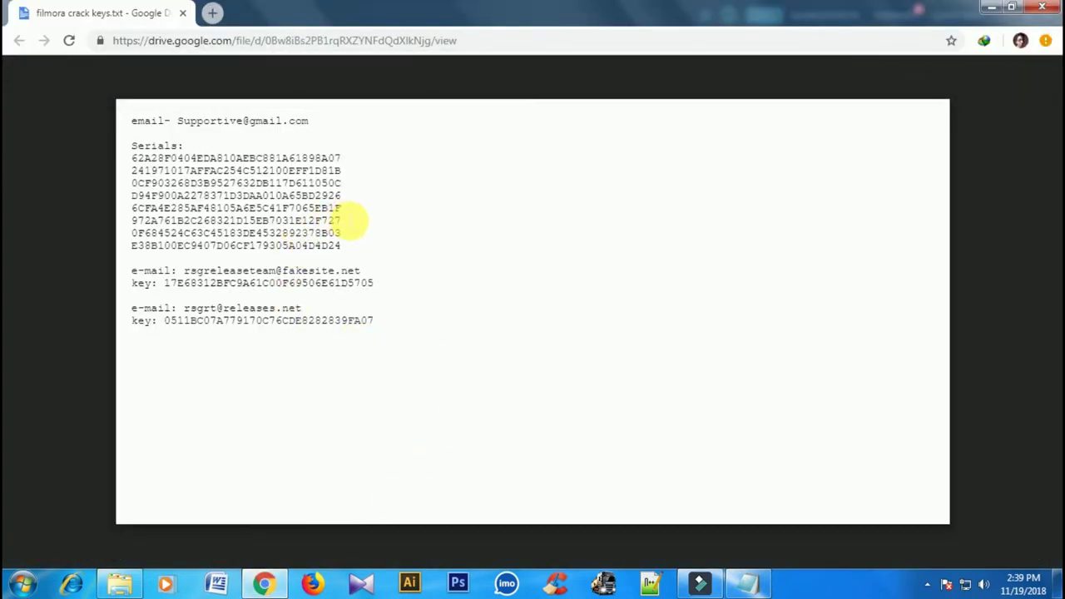
left_click_drag(349, 220, 158, 222)
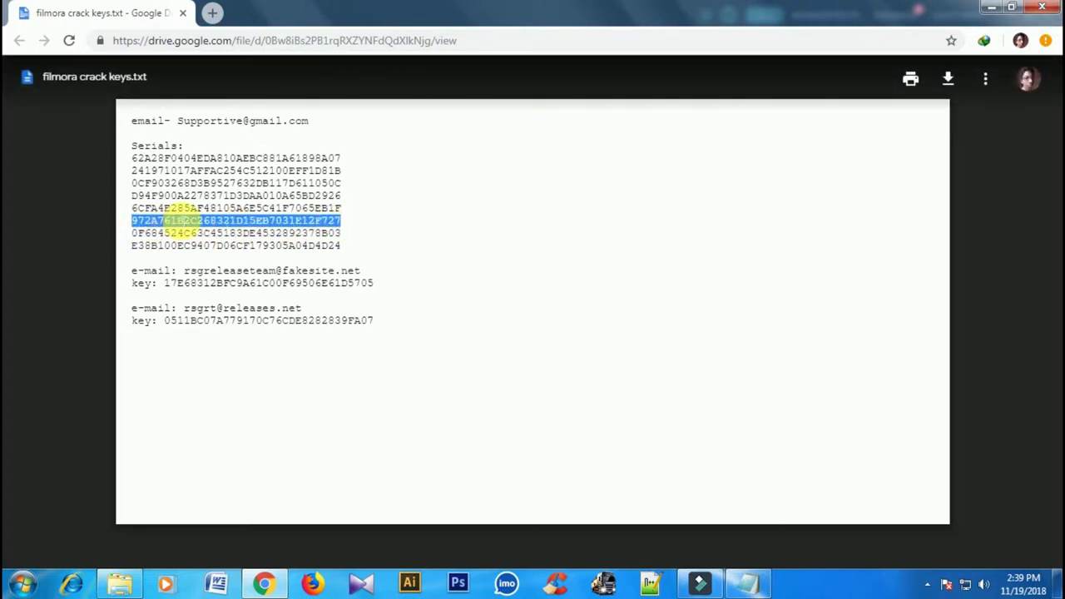
right_click(177, 218)
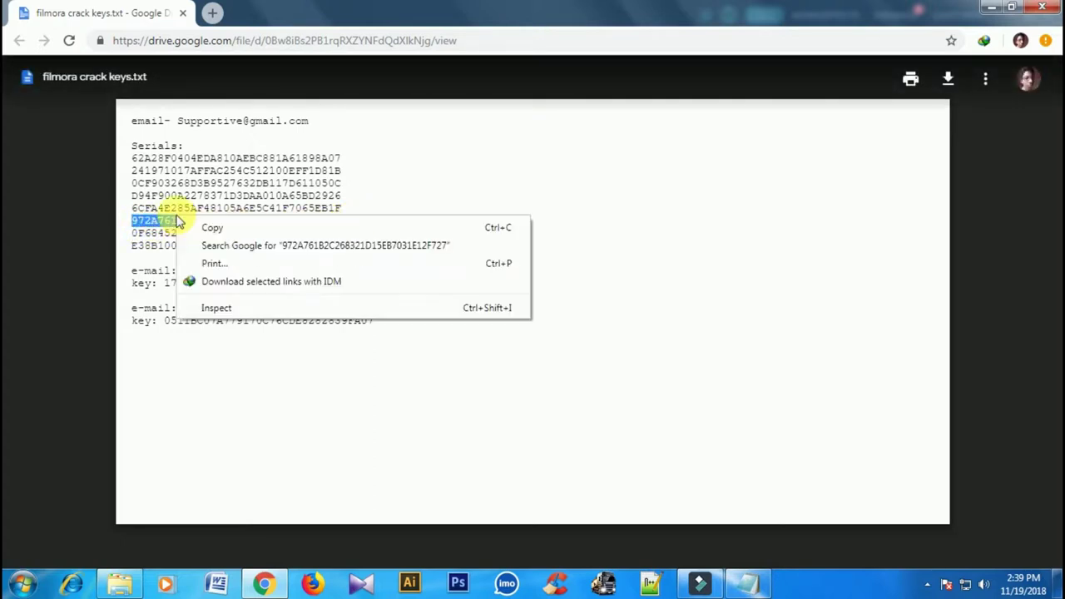
left_click(138, 167)
- Copy the first serial listed in the browser's key file and paste it into Filmora's Registration code field
left_click_drag(137, 162, 342, 164)
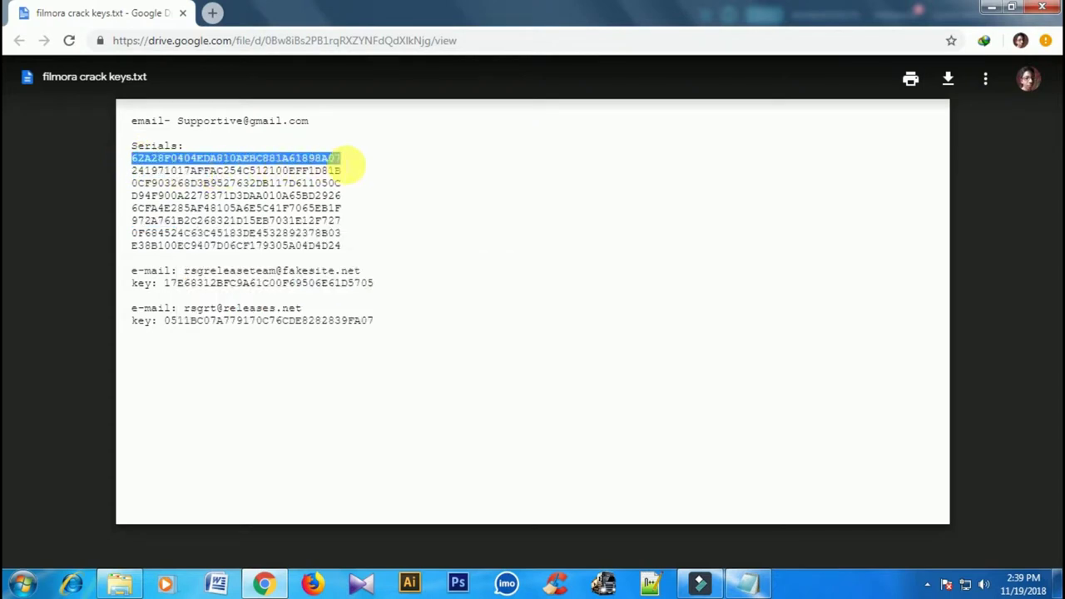
right_click(332, 158)
left_click(352, 170)
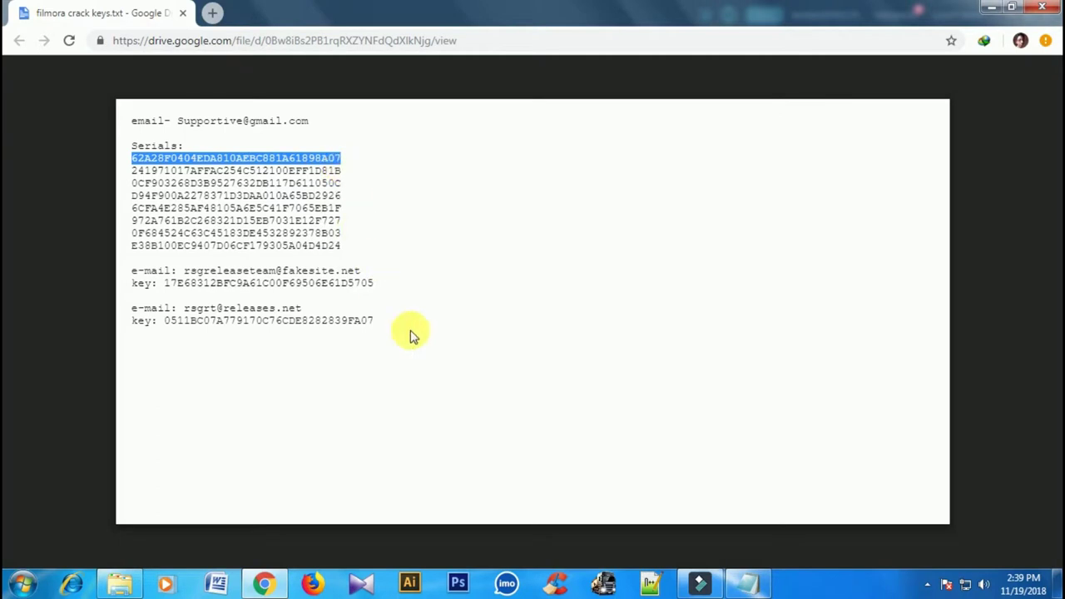
left_click(698, 583)
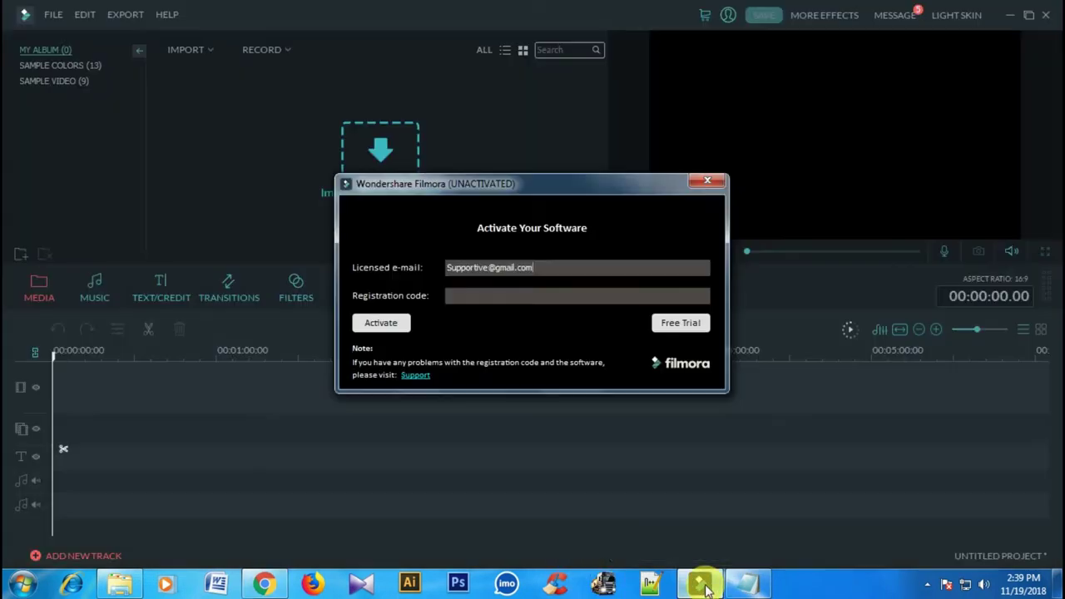
left_click(491, 297)
right_click(492, 297)
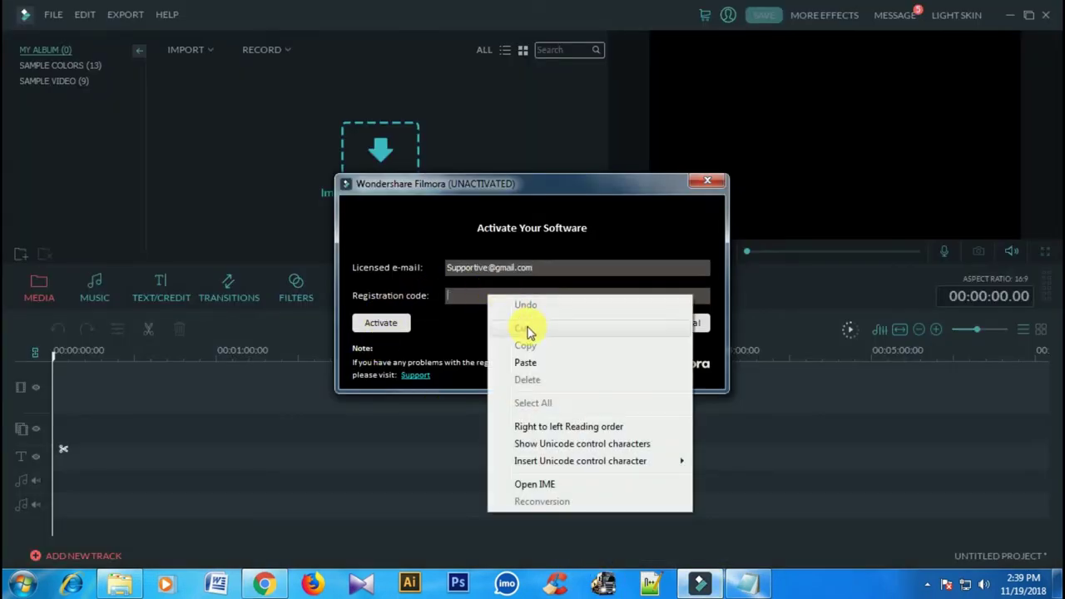
left_click(550, 363)
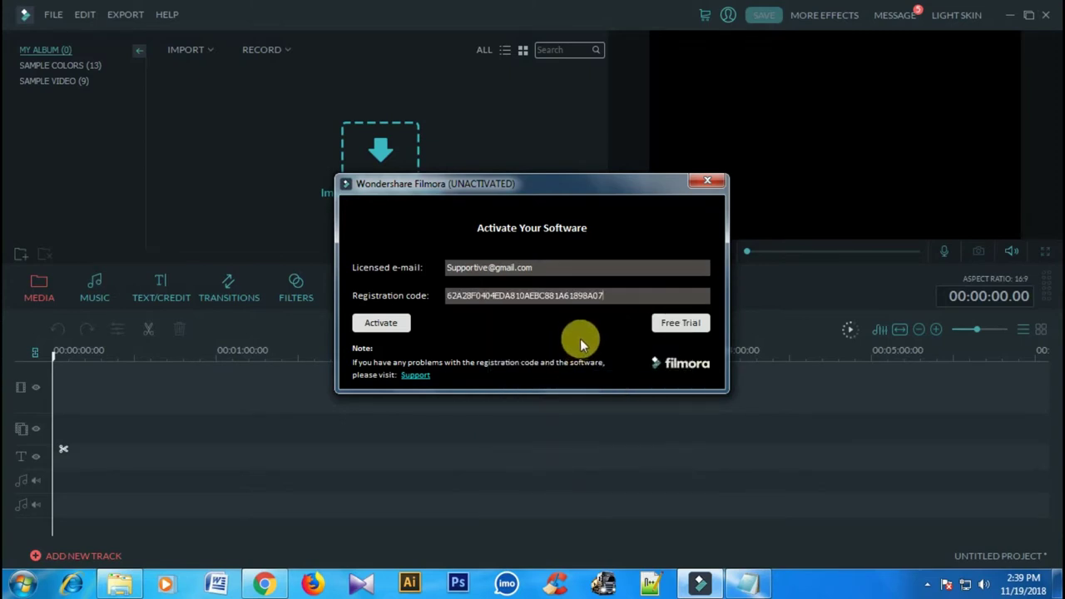
- Submit the Filmora activation and close the Internet Explorer window it opens
left_click(374, 325)
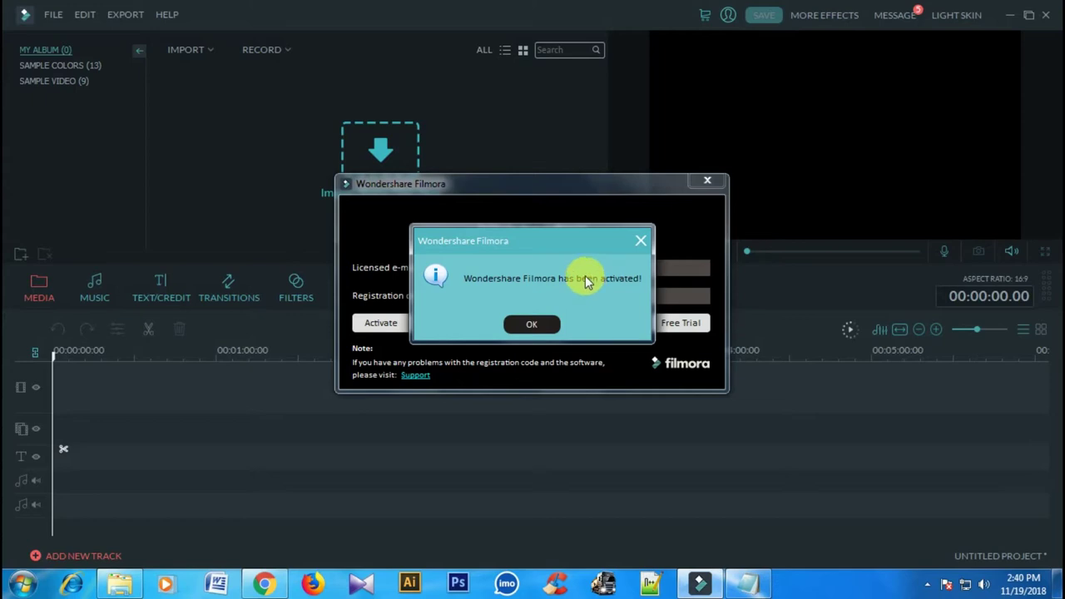
left_click(533, 325)
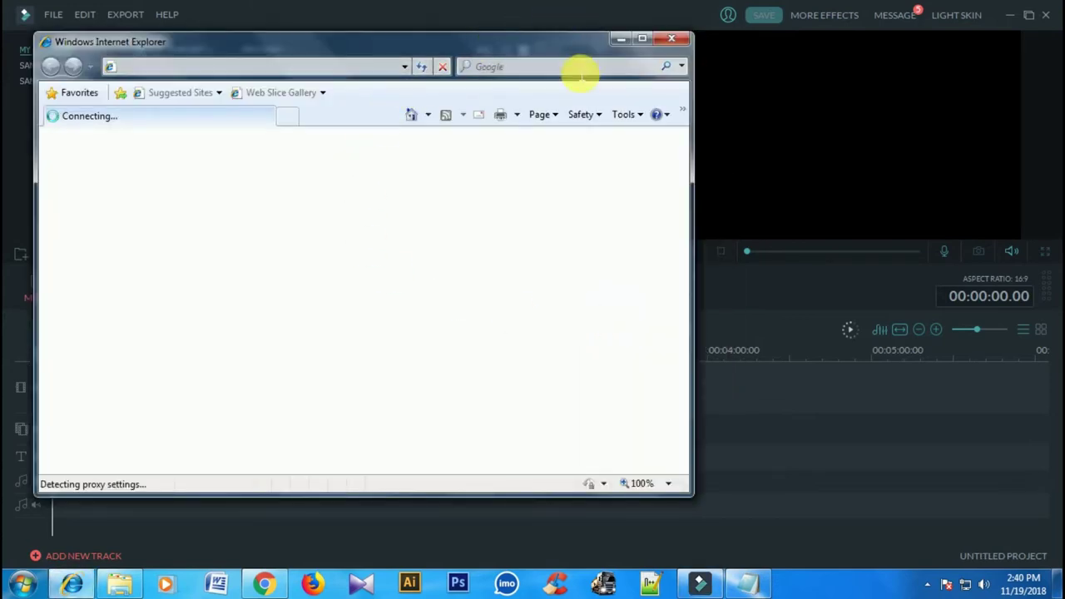
left_click(668, 42)
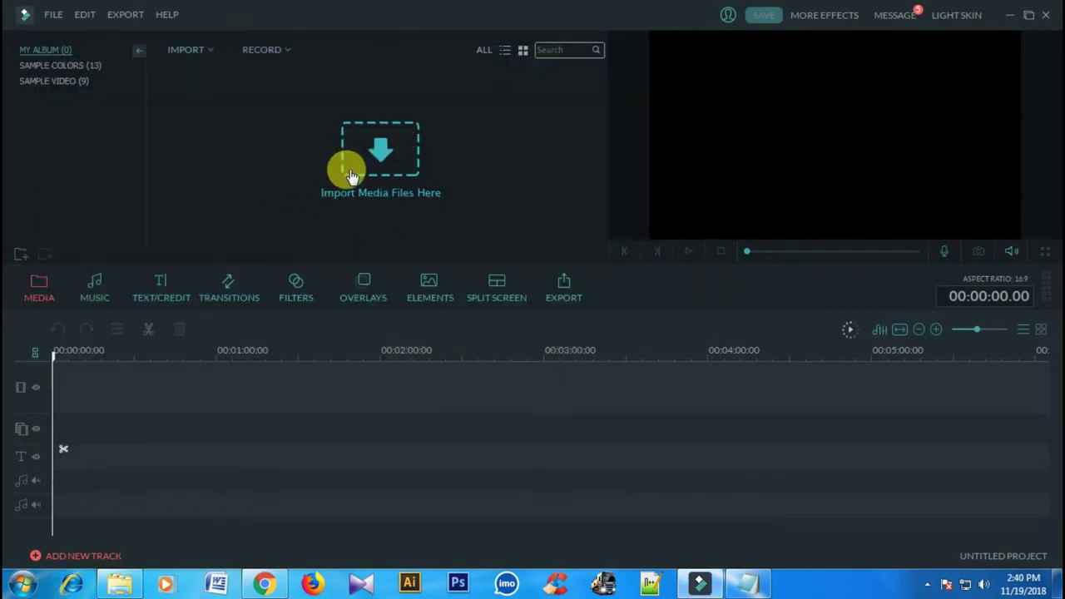
- Browse Filmora's music, transition, text/credit and filter libraries
left_click(102, 280)
left_click(152, 288)
left_click(213, 285)
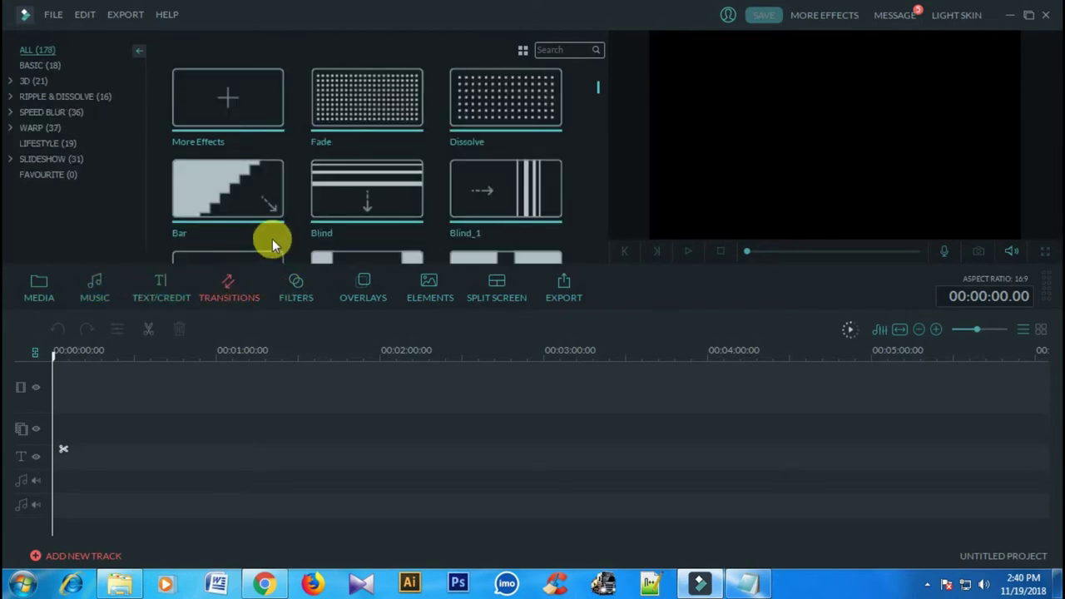
left_click(147, 297)
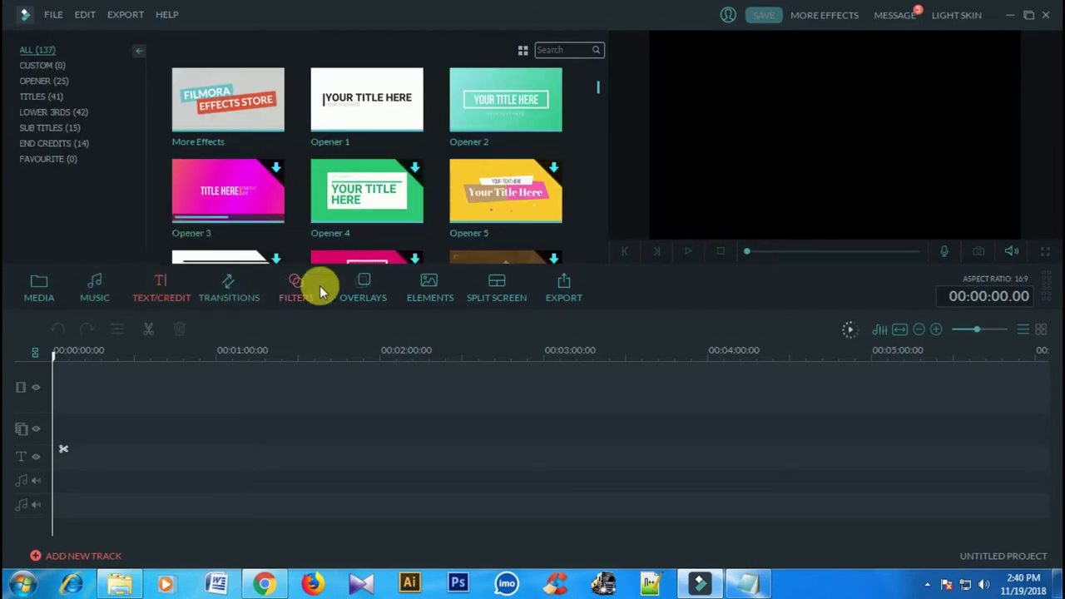
left_click_drag(601, 85, 600, 163)
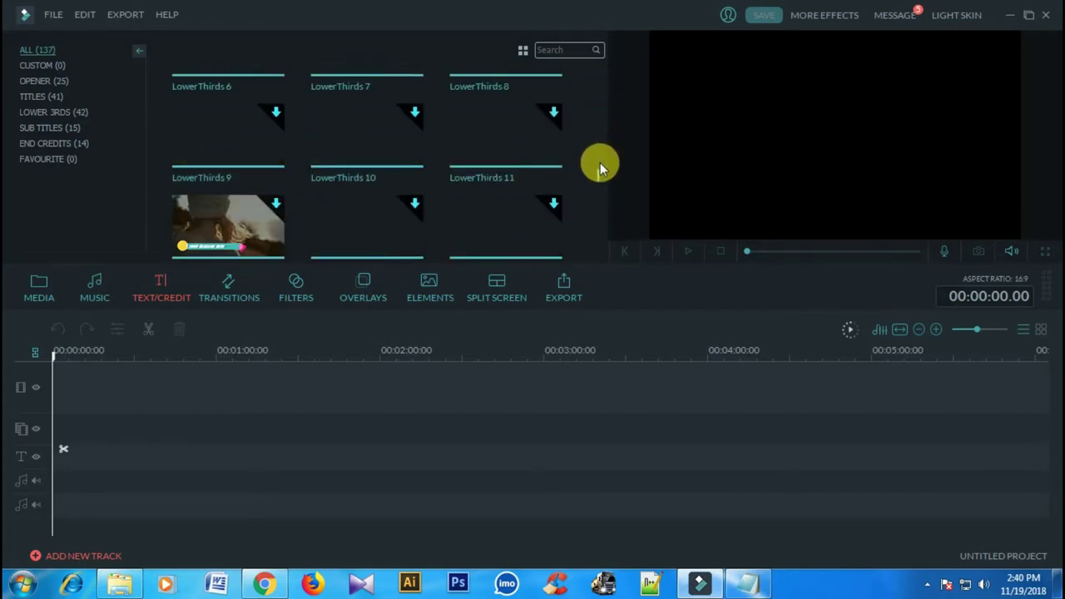
left_click(296, 286)
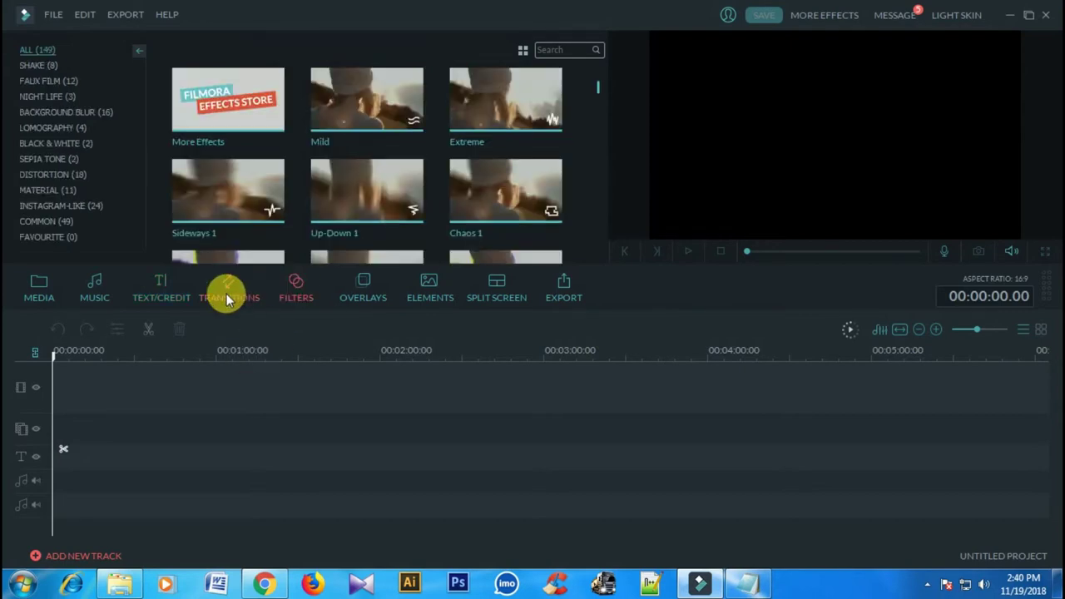
- Browse Filmora's transition, text/credit, filter, overlay, element and split screen libraries
left_click(226, 291)
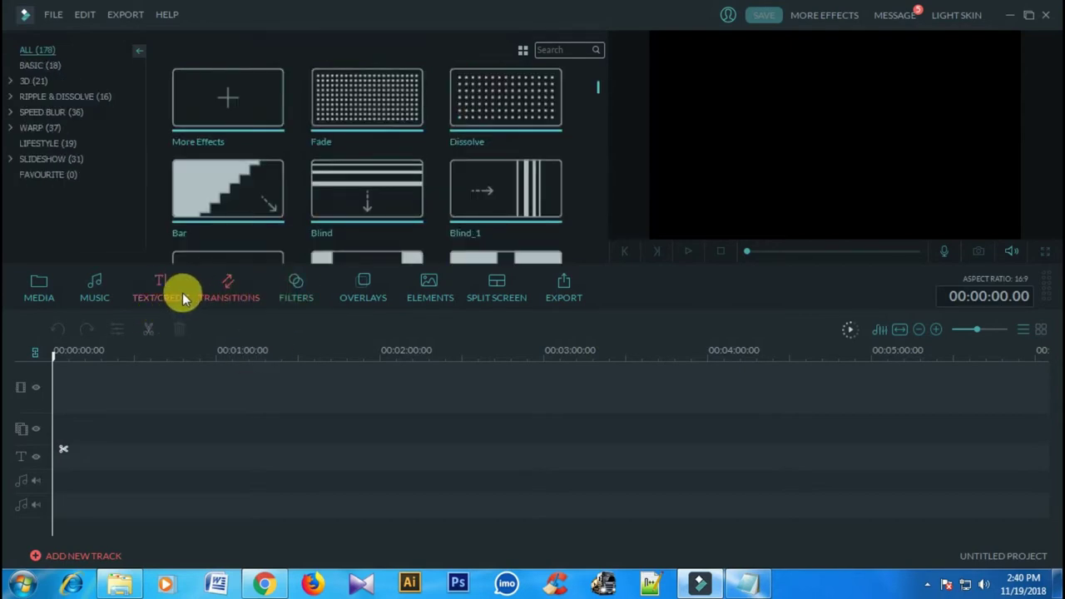
left_click(182, 292)
left_click(243, 296)
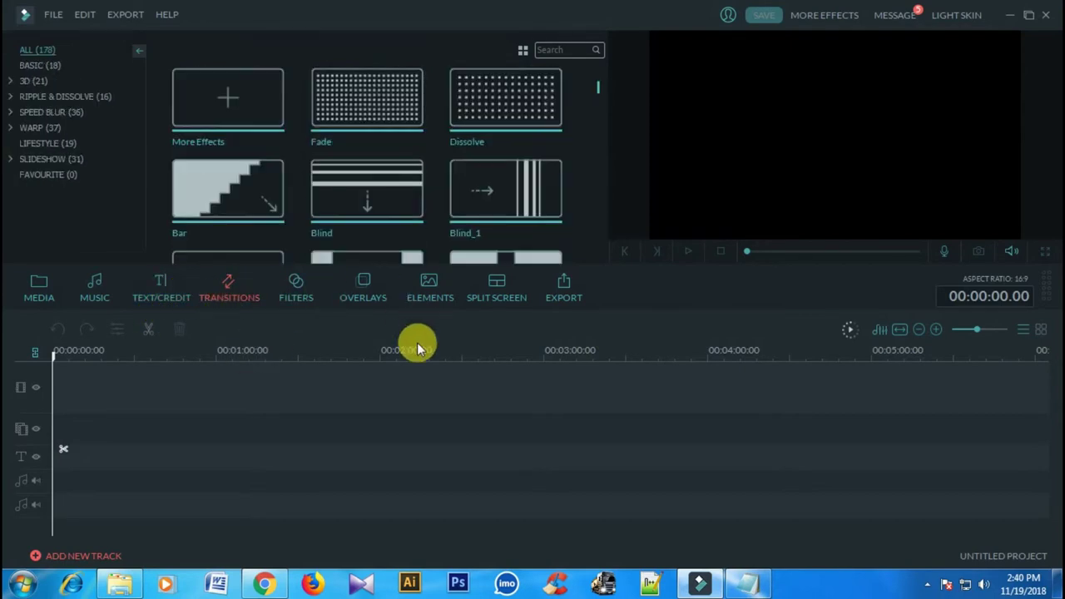
left_click(304, 288)
left_click(364, 291)
left_click(431, 286)
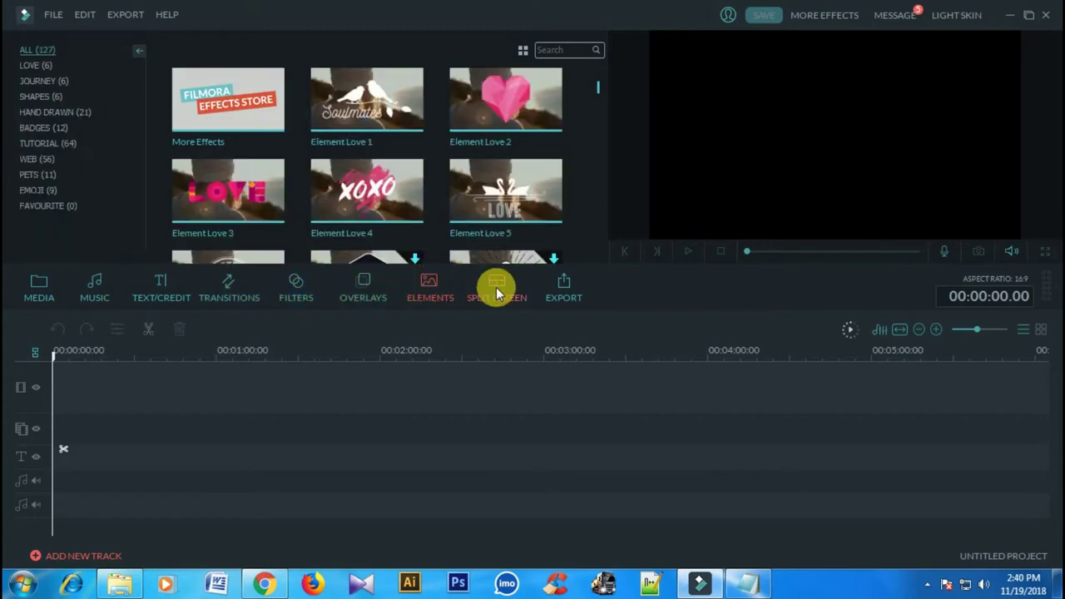
left_click(495, 287)
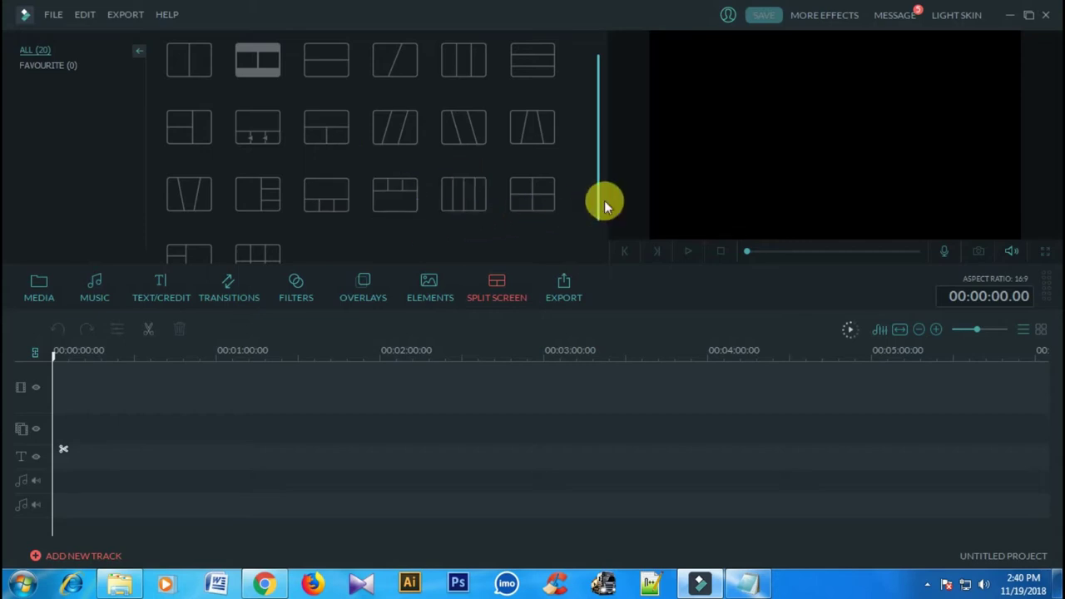
- Revisit the media and music libraries and examine the available project and editing commands
left_click(42, 293)
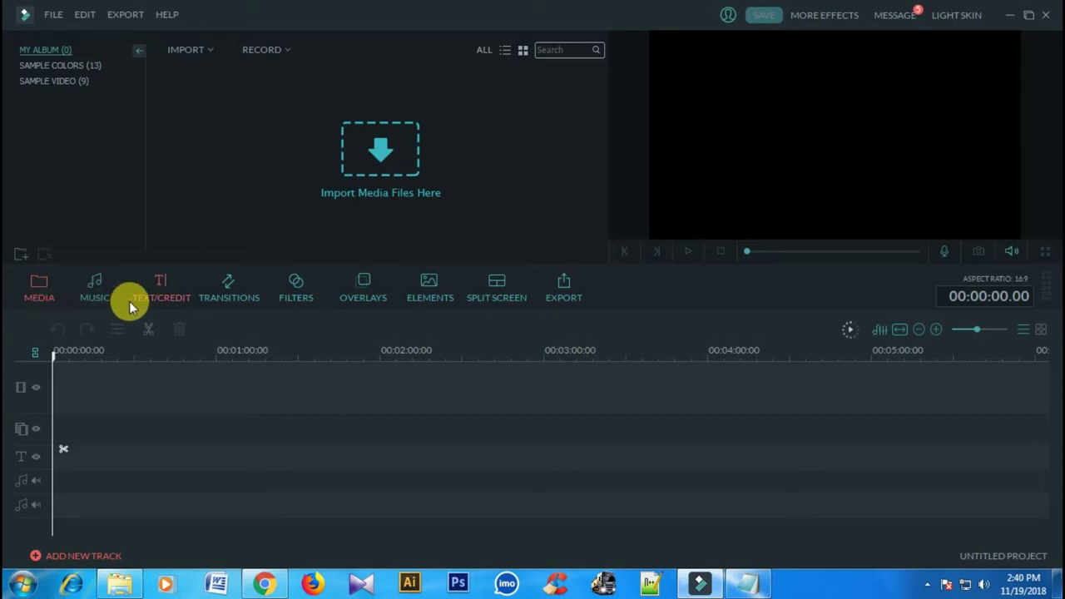
left_click(94, 290)
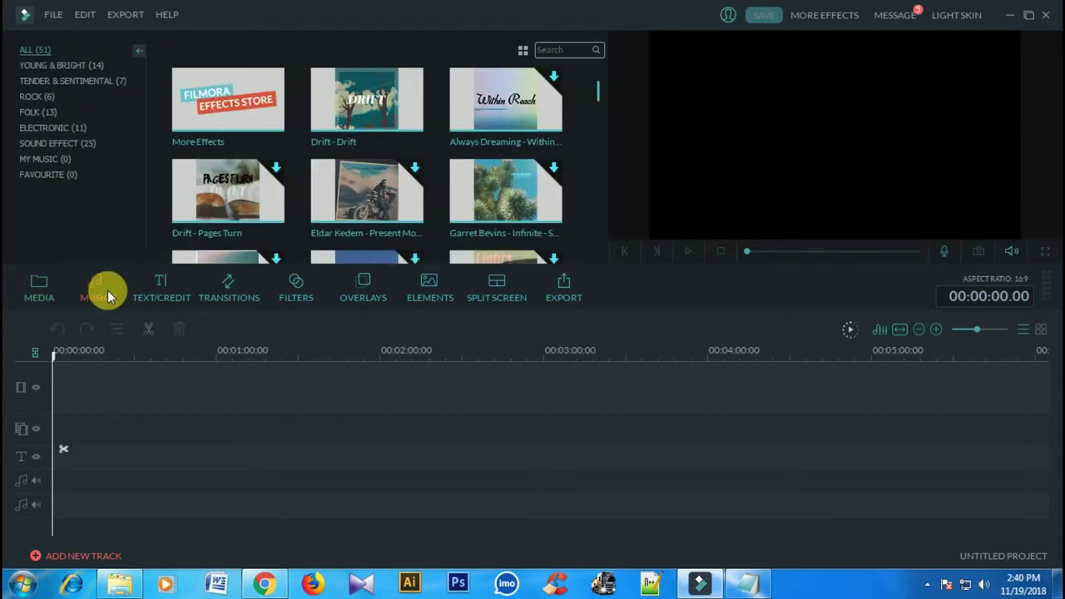
left_click(40, 293)
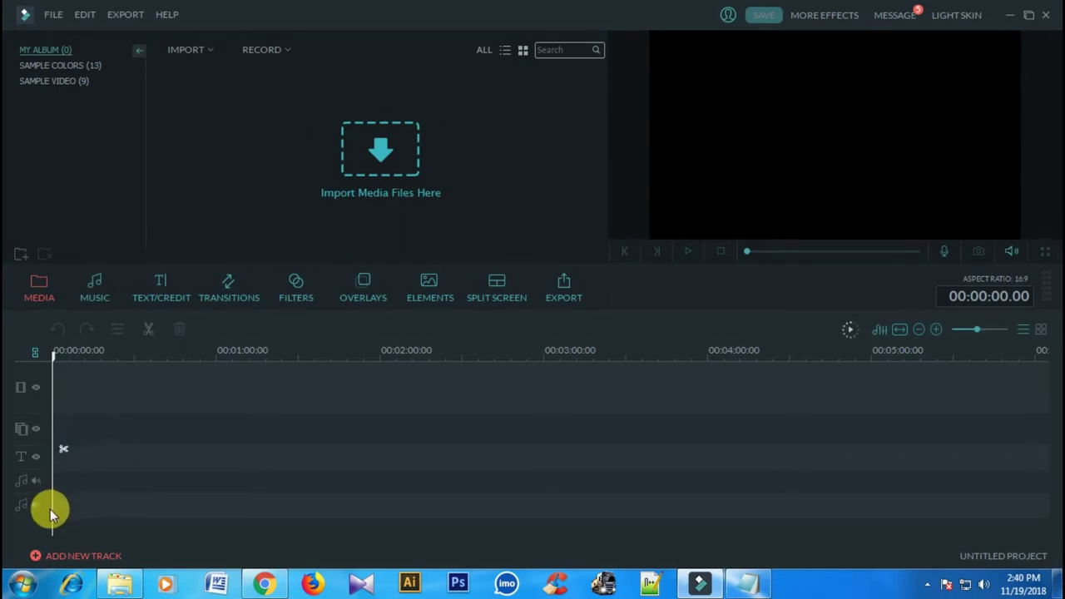
left_click(53, 15)
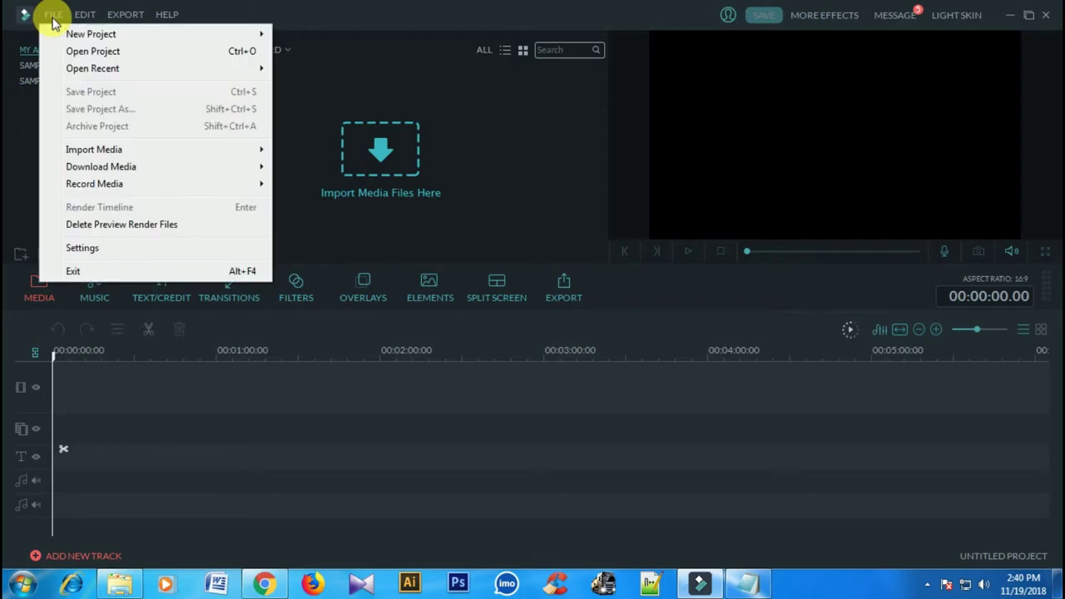
mouse_move(85, 14)
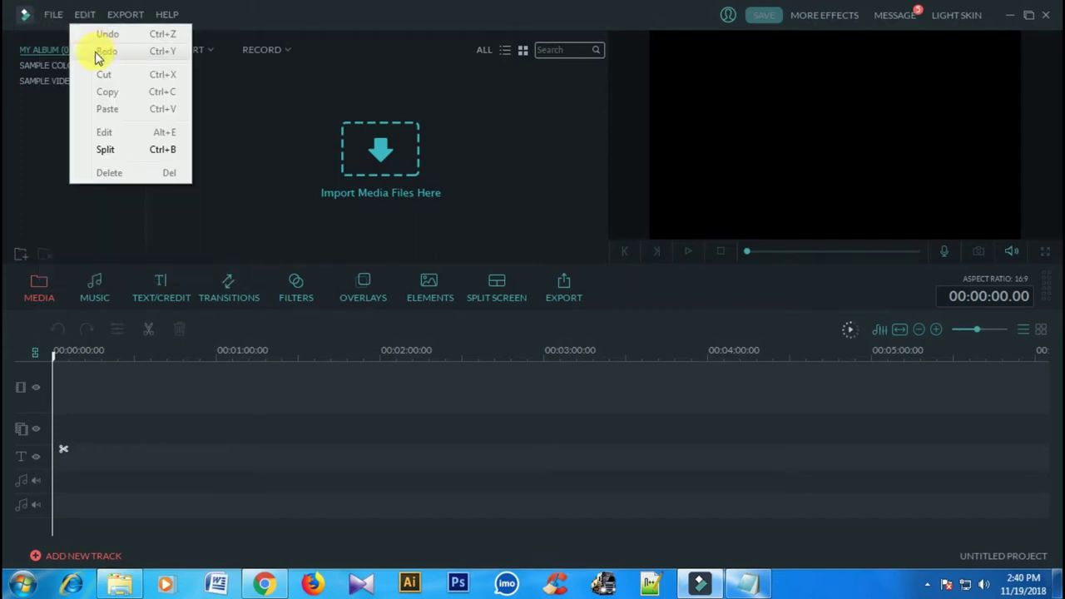
left_click(409, 419)
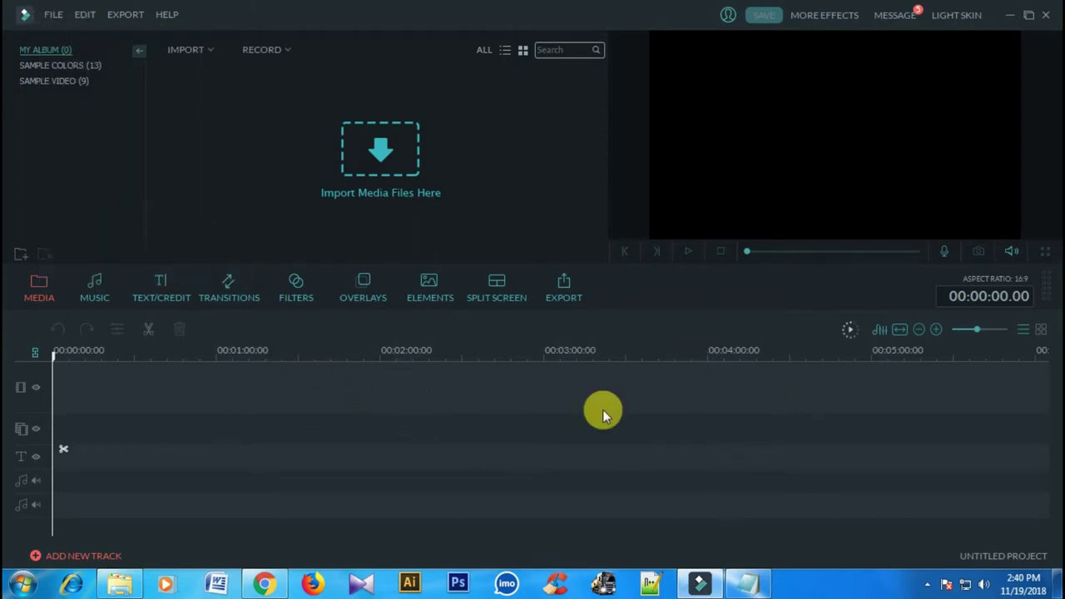
- Minimize Filmora and close Chrome, the "filmora crack keys" text file and the drive E folder window
left_click(699, 585)
left_click(700, 584)
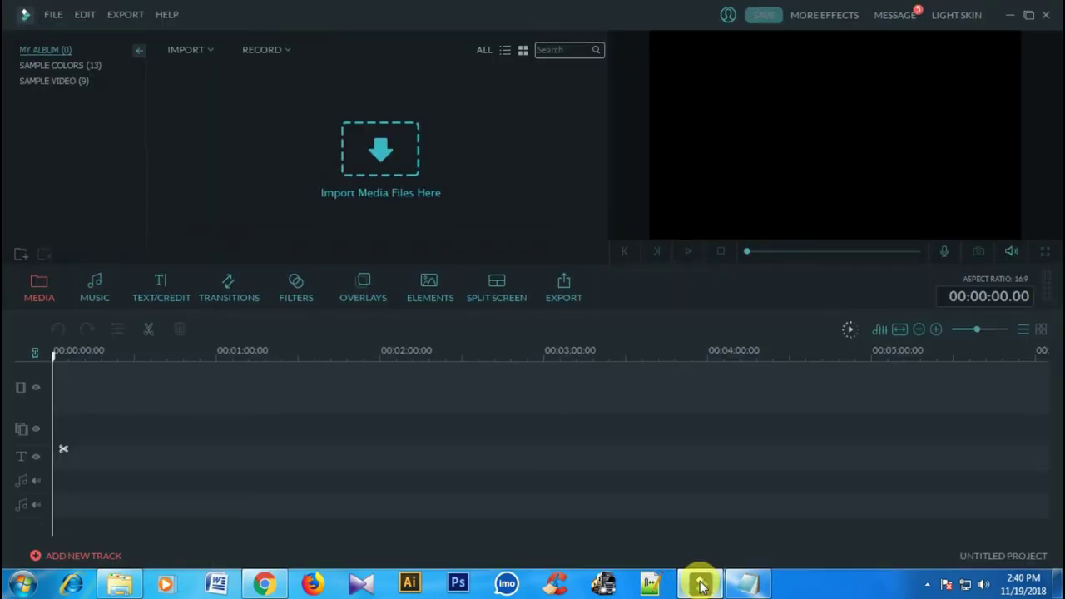
left_click(700, 584)
left_click(183, 13)
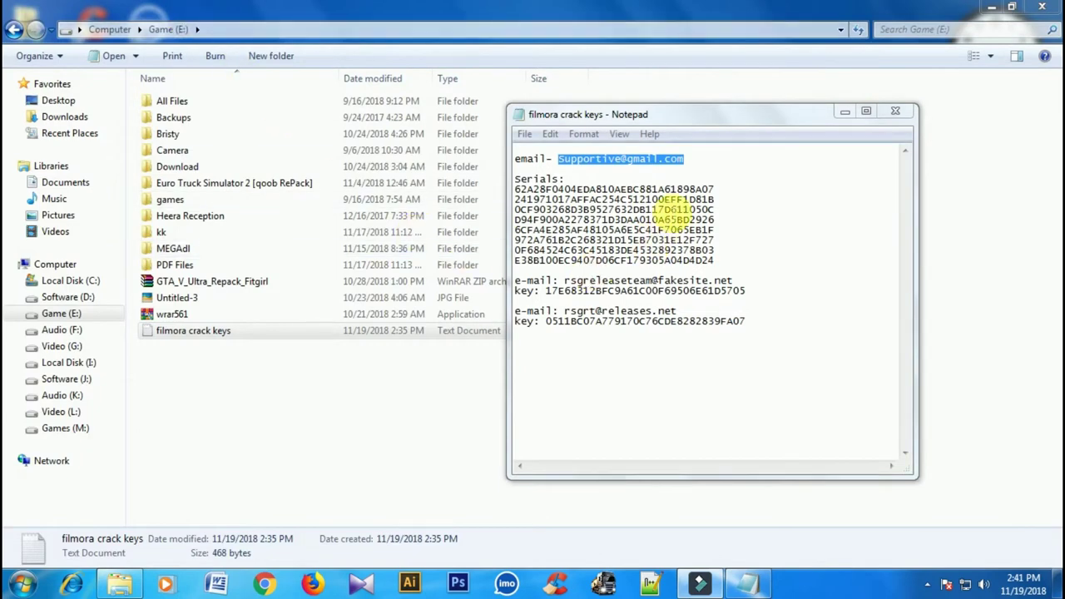
left_click(895, 110)
left_click(1041, 7)
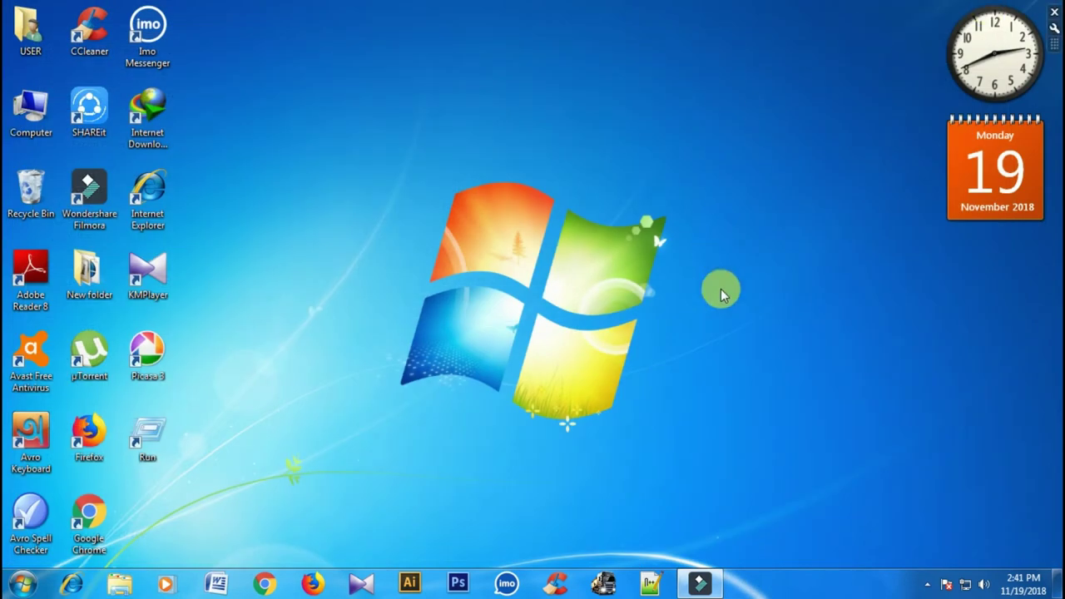
- Switch back to Filmora and examine its options for importing and downloading media
left_click(701, 582)
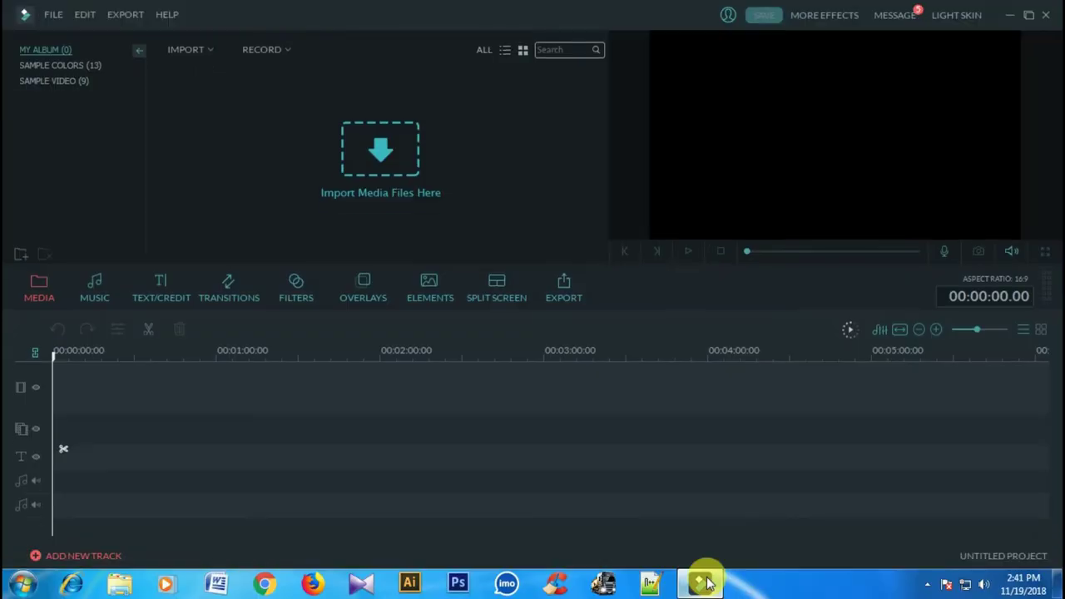
left_click(383, 145)
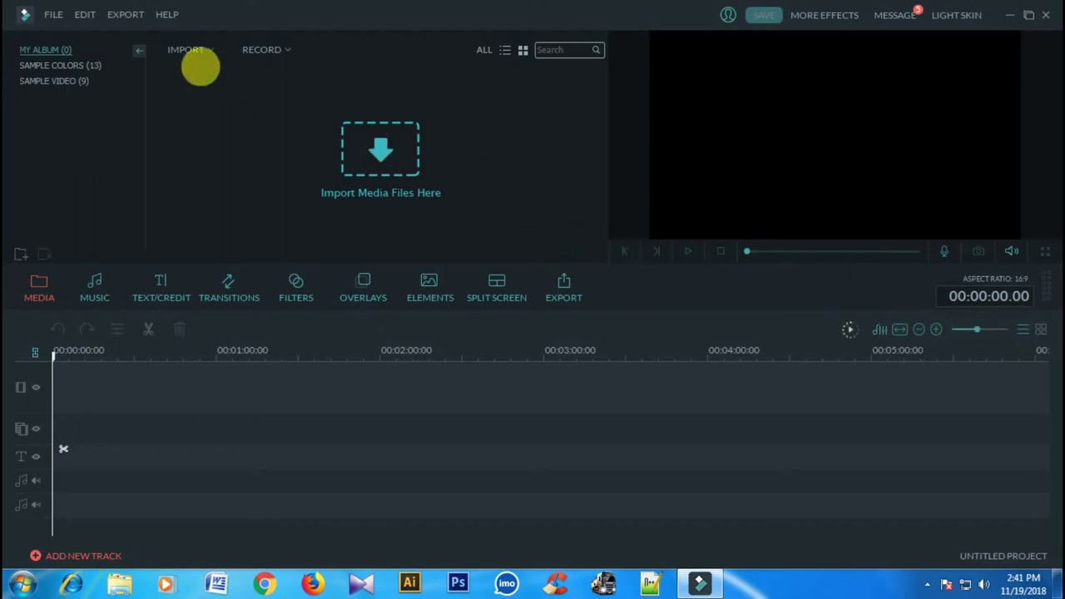
left_click(53, 14)
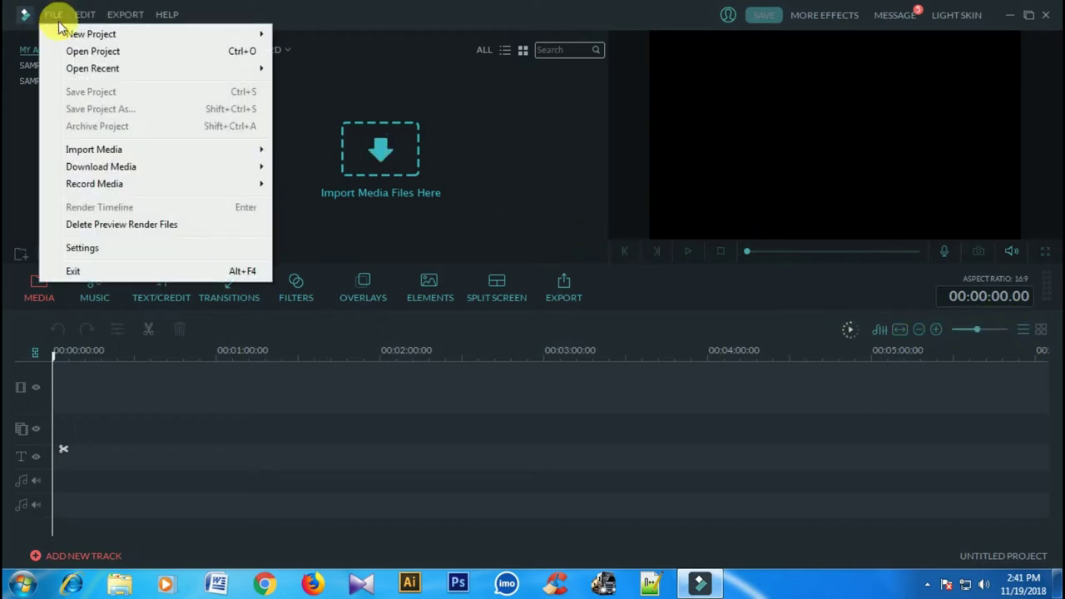
mouse_move(133, 170)
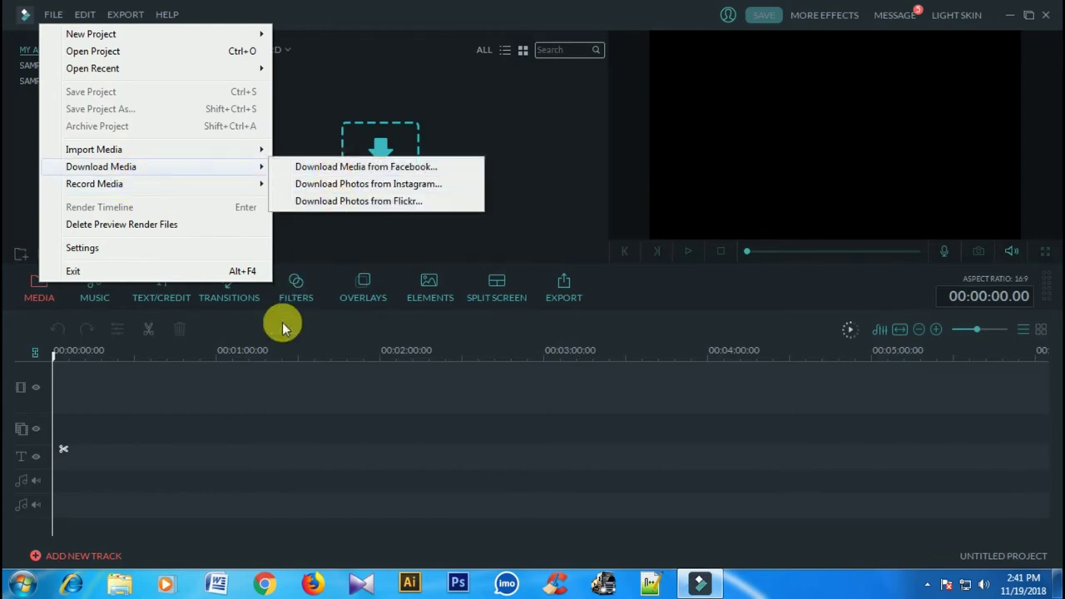
left_click(173, 402)
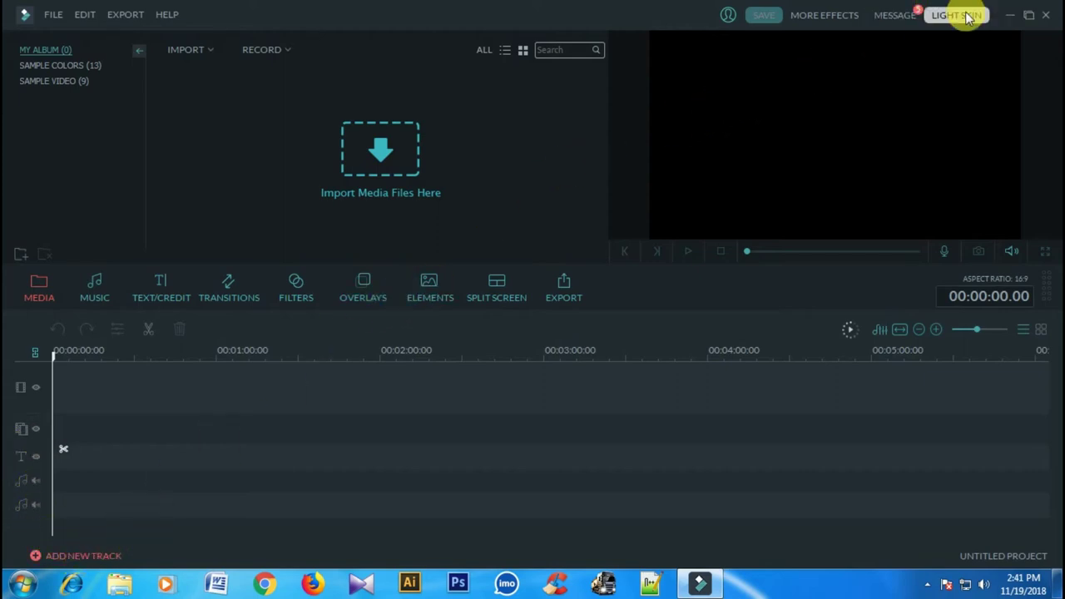
- Close Filmora and refresh the desktop
left_click(1048, 21)
right_click(673, 172)
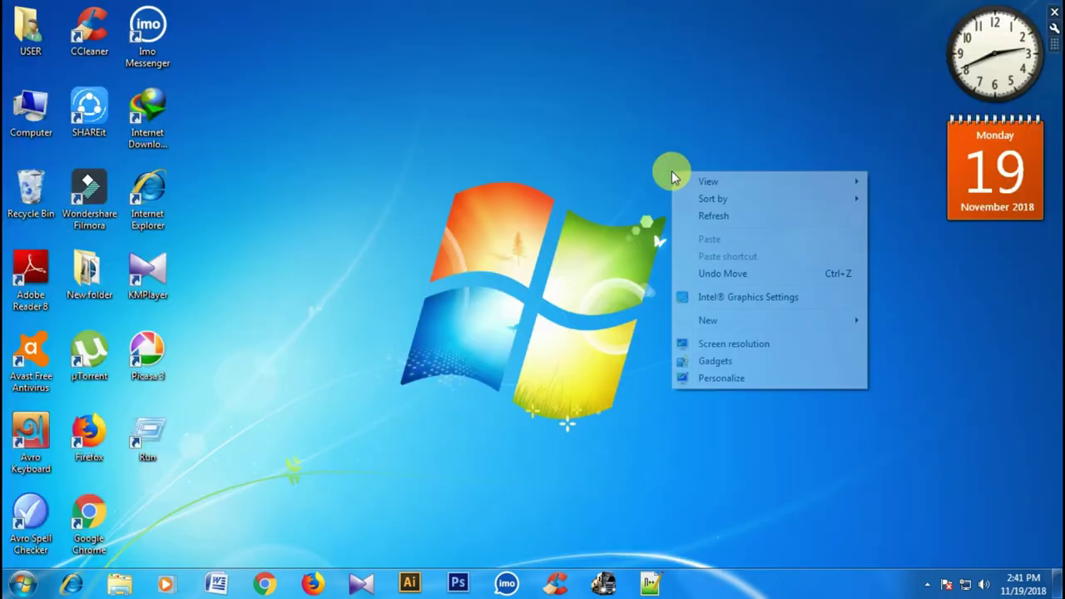
left_click(721, 218)
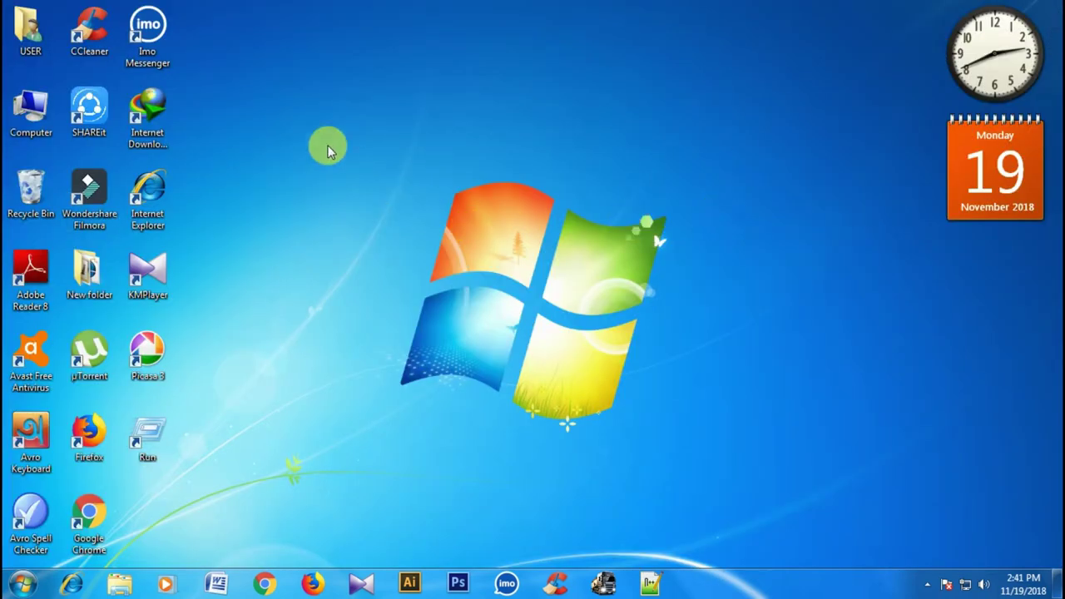
- Relaunch Filmora to view its start screen, close it again and refresh the desktop
double_click(83, 184)
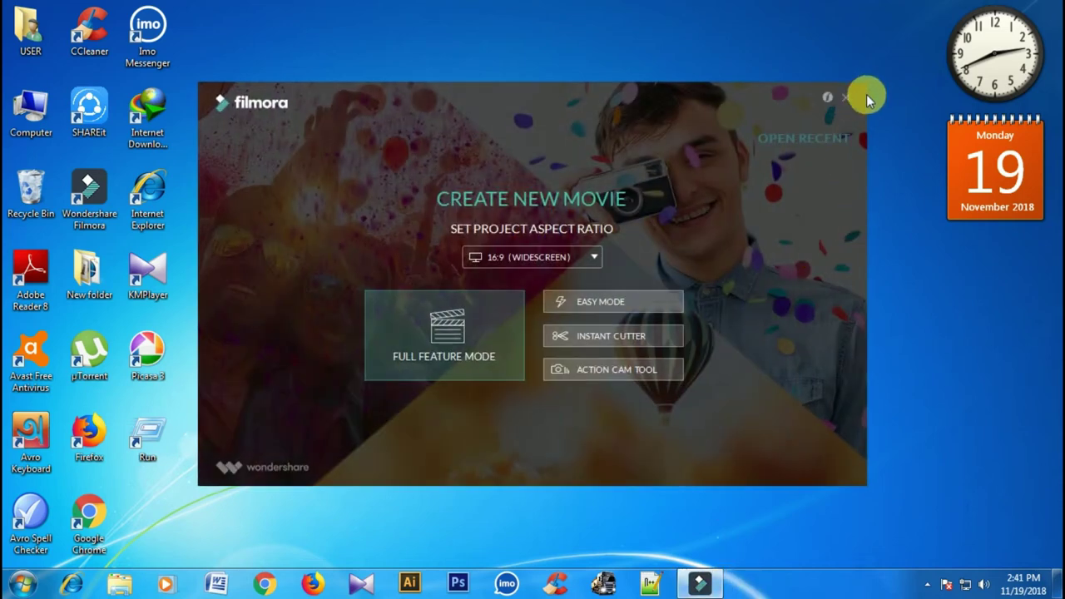
left_click(844, 96)
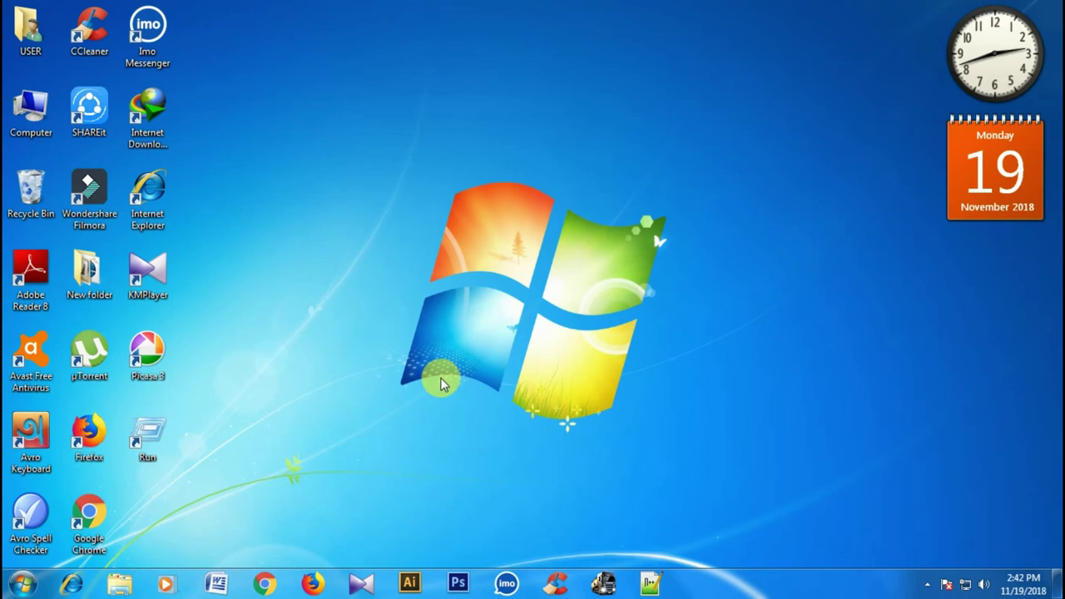
right_click(356, 129)
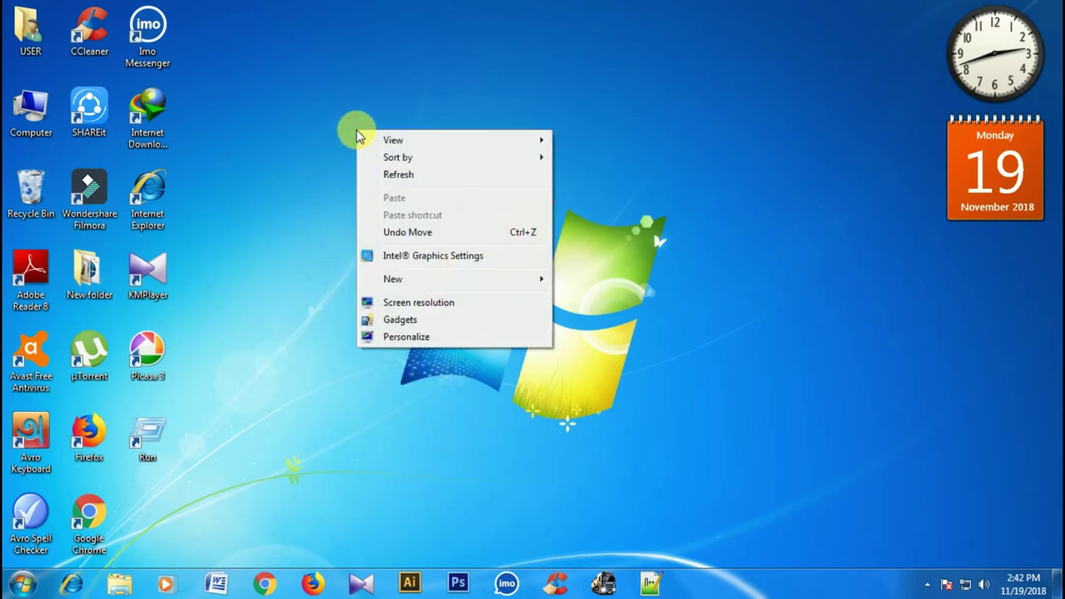
left_click(400, 172)
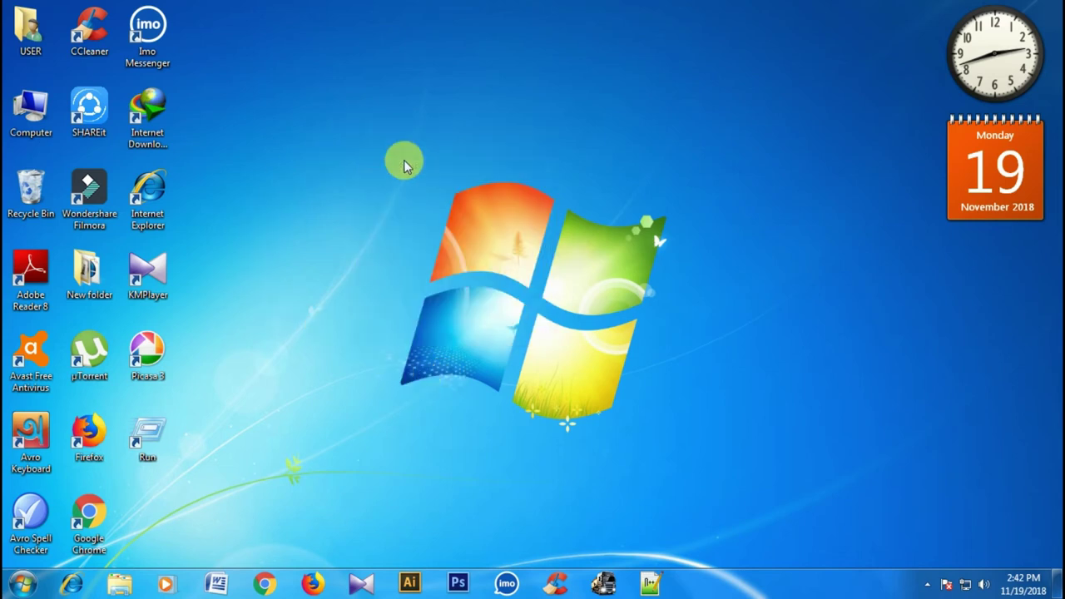